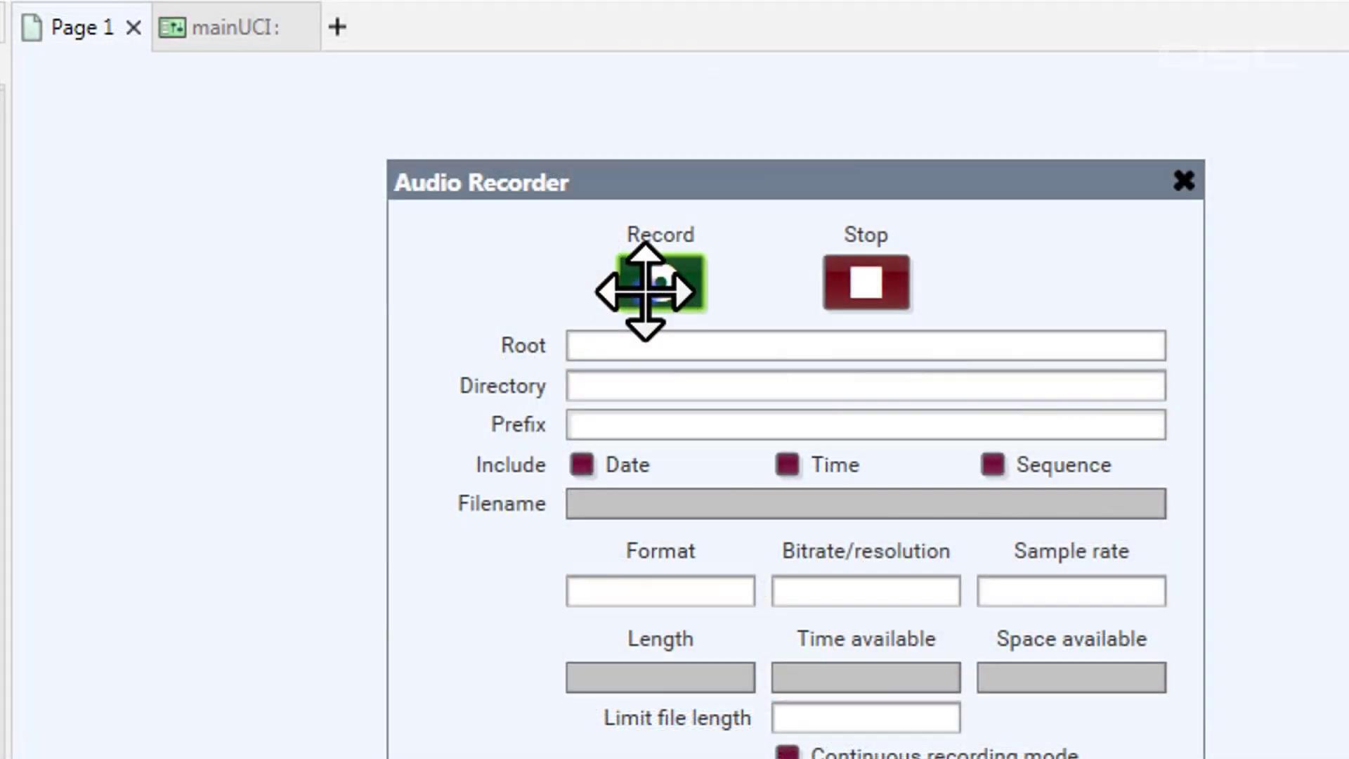
Step: Place the Audio Recorder's Record and Stop buttons side by side on mainUCI, then try adding the Audio Player
{"action": "left_click_drag", "start_coordinate": [264, 28], "coordinate": [775, 288]}
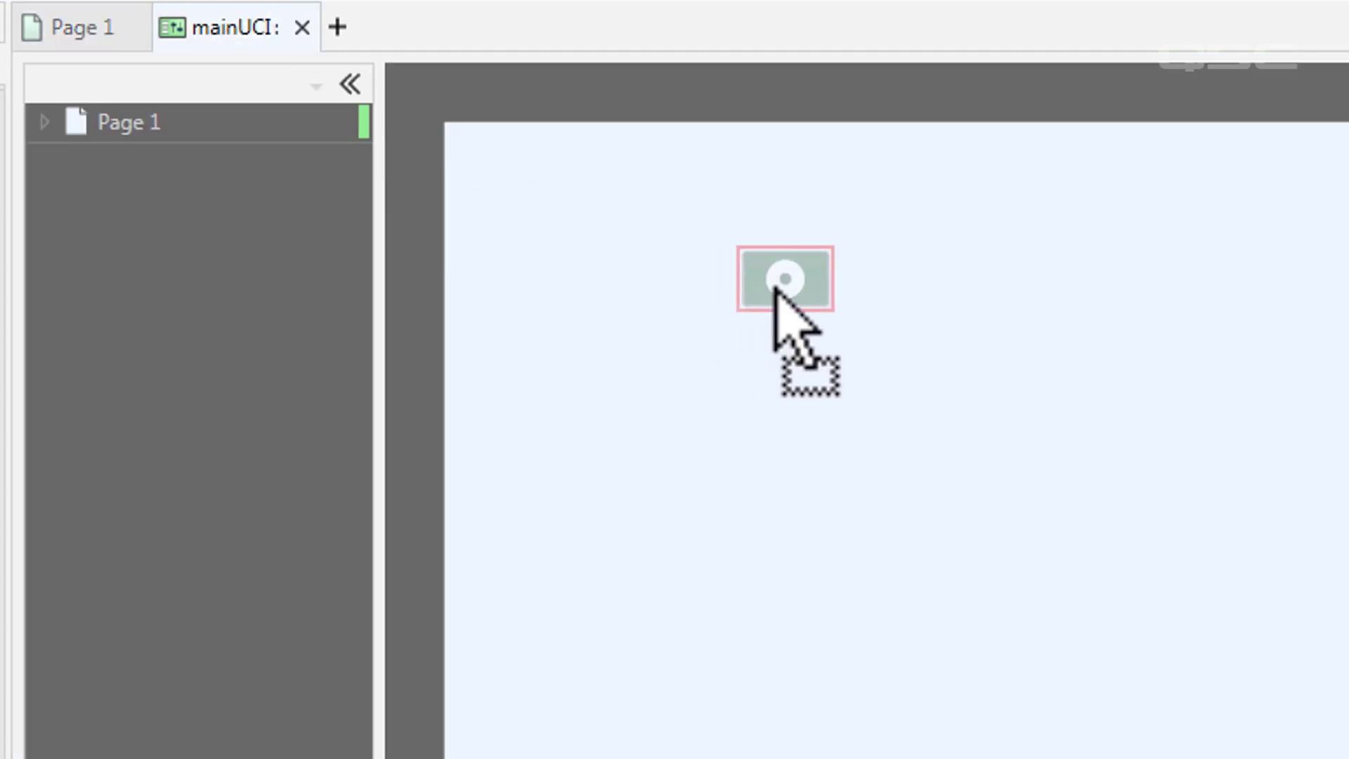
{"action": "left_click", "coordinate": [84, 21]}
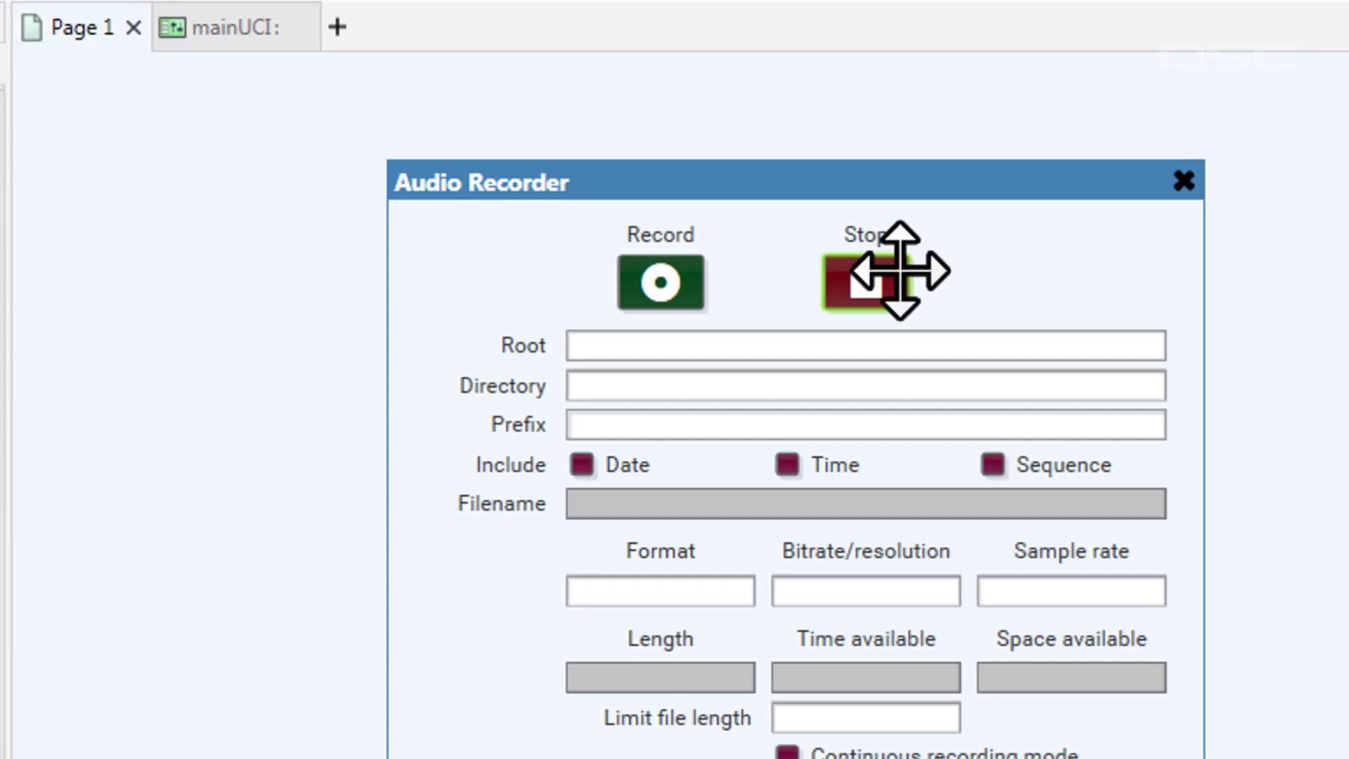
{"action": "key", "text": "ctrl+c"}
{"action": "left_click", "coordinate": [197, 28]}
{"action": "key", "text": "ctrl+v"}
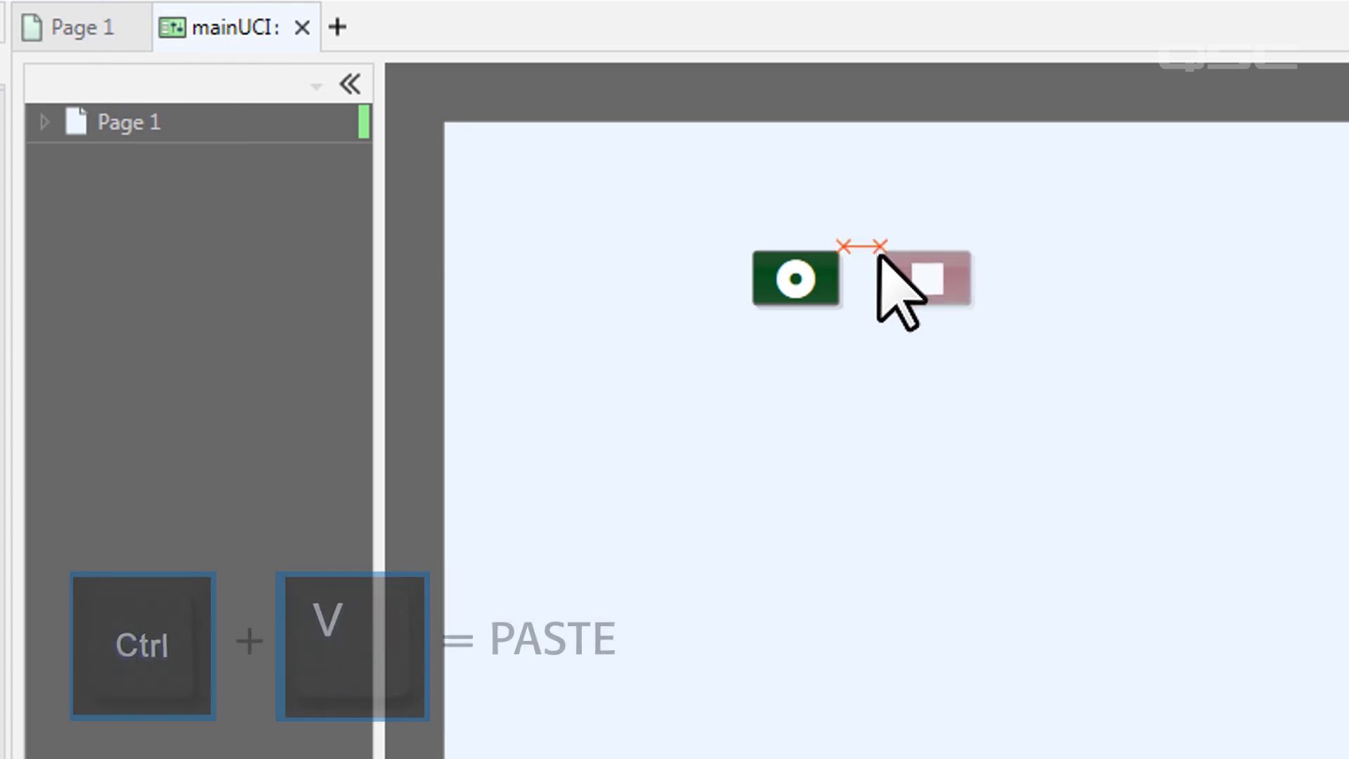
{"action": "left_click", "coordinate": [880, 254]}
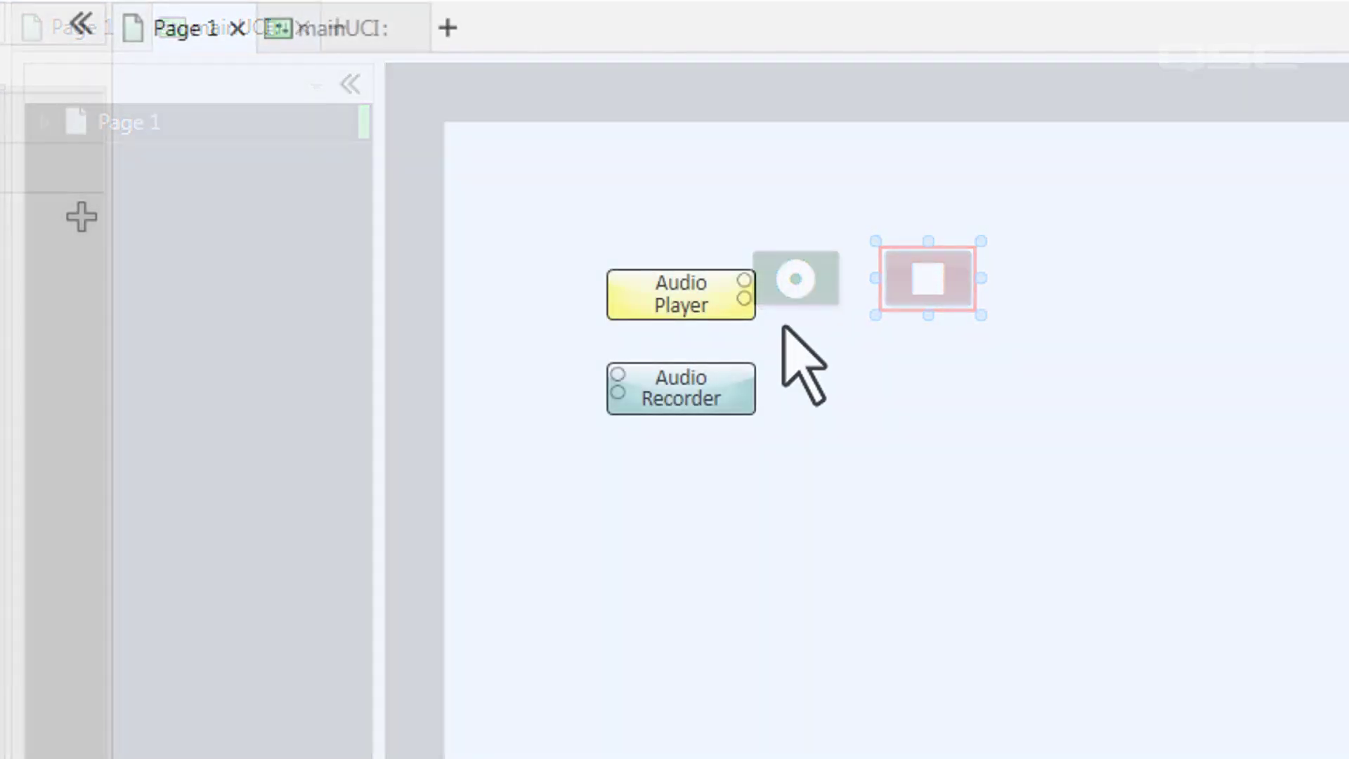
{"action": "left_click_drag", "start_coordinate": [723, 295], "coordinate": [502, 197]}
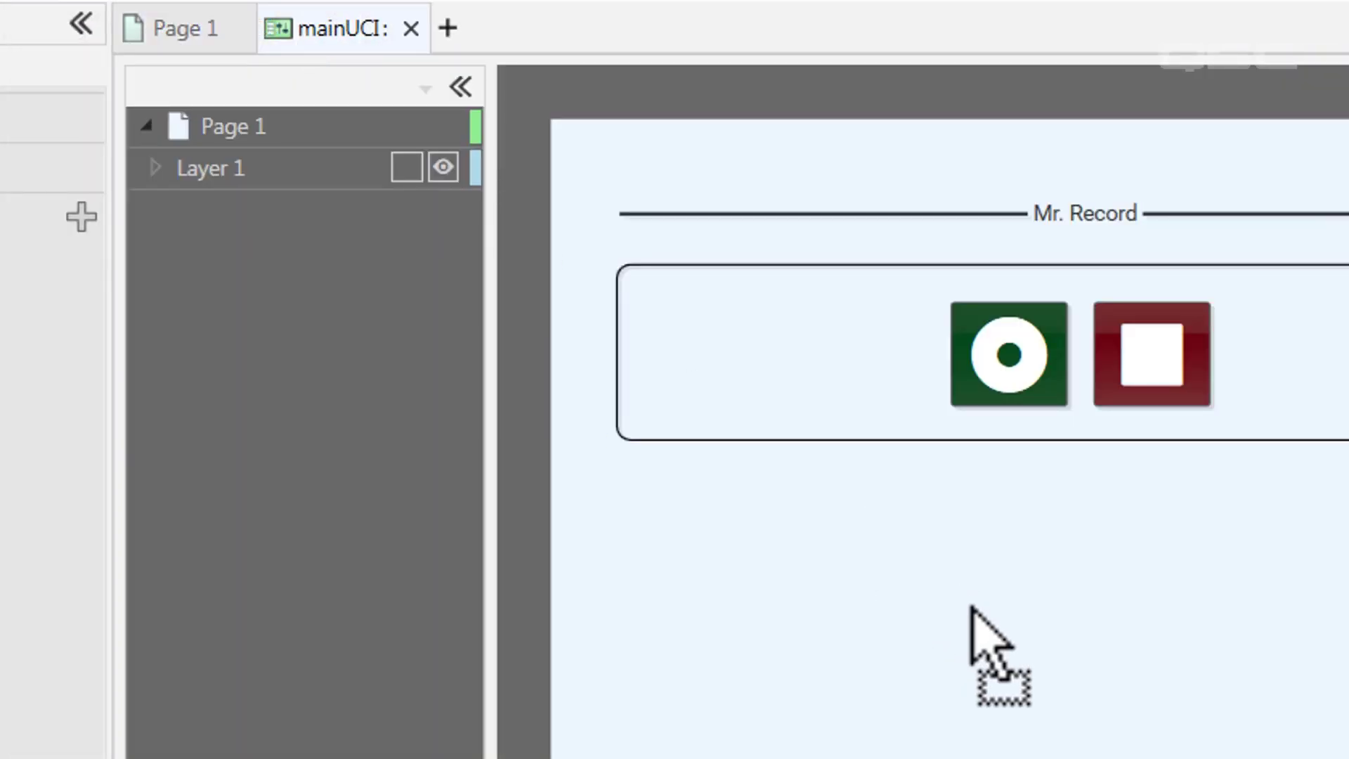
Step: Go back to the schematic and open the Audio Player's control panel
{"action": "left_click", "coordinate": [169, 32]}
{"action": "double_click", "coordinate": [555, 231]}
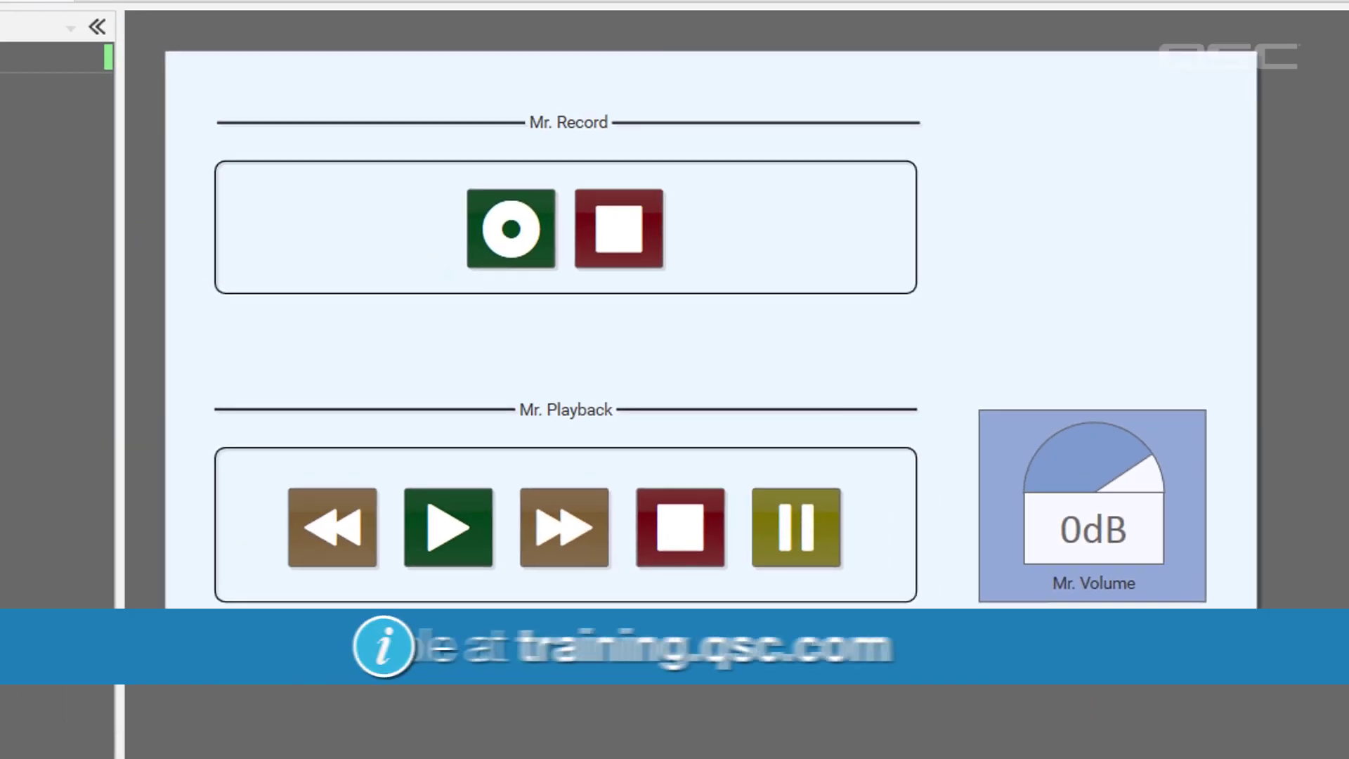
Step: Select the Mr. Record, Mr. Playback and Mr. Volume labels and change their font to Roboto Mono
{"action": "left_click", "coordinate": [873, 110]}
{"action": "left_click", "coordinate": [849, 411], "text": "ctrl"}
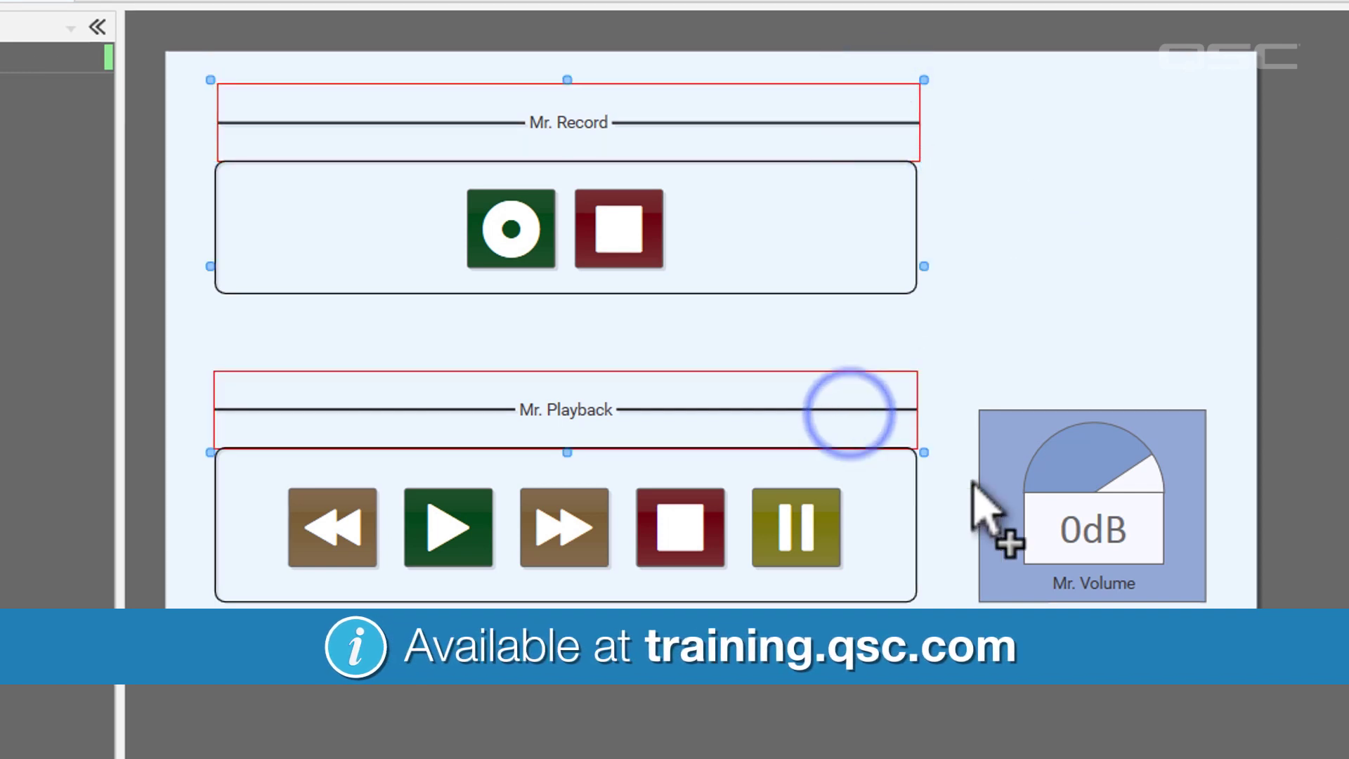
{"action": "left_click", "coordinate": [1102, 582], "text": "ctrl"}
{"action": "left_click", "coordinate": [1188, 265]}
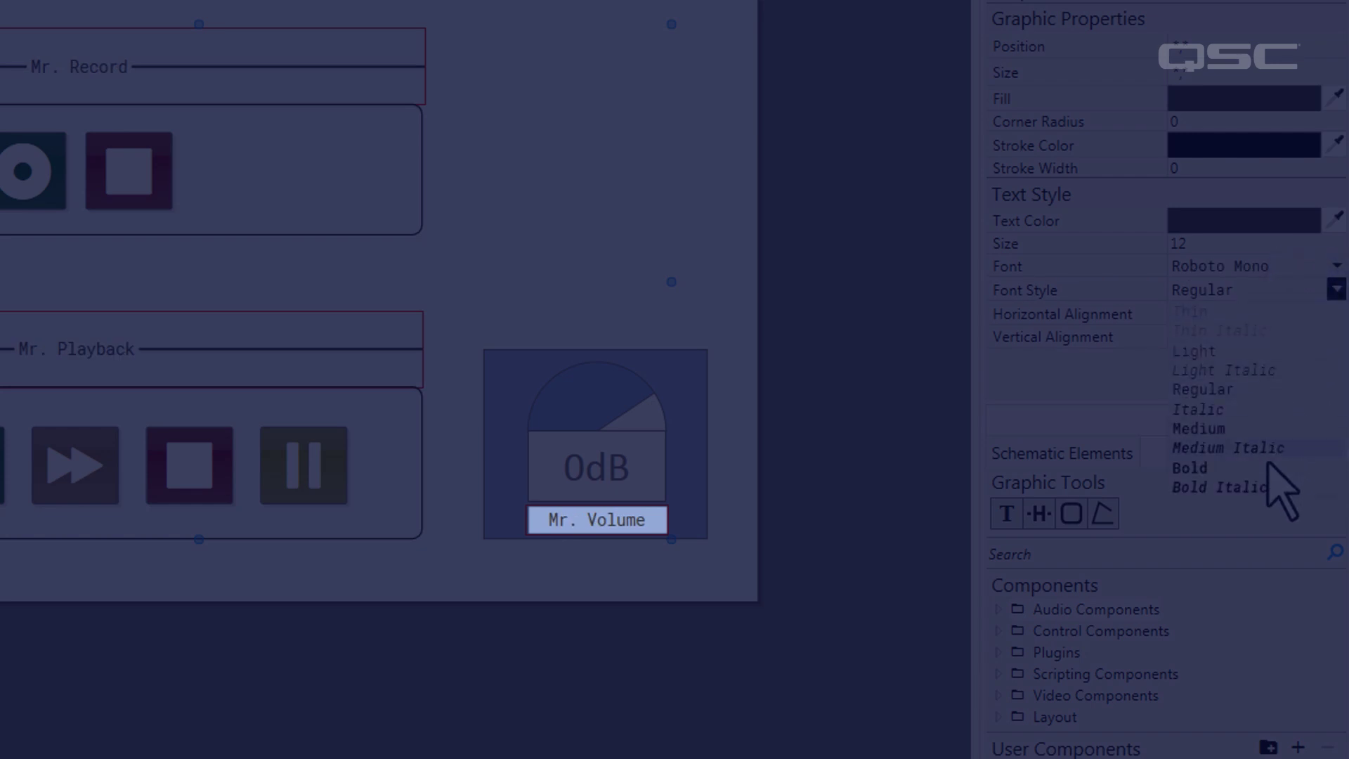
Step: Fill the five Mr. Playback buttons with cyan hex #FF6AFFF4
{"action": "left_click_drag", "start_coordinate": [401, 422], "coordinate": [0, 536]}
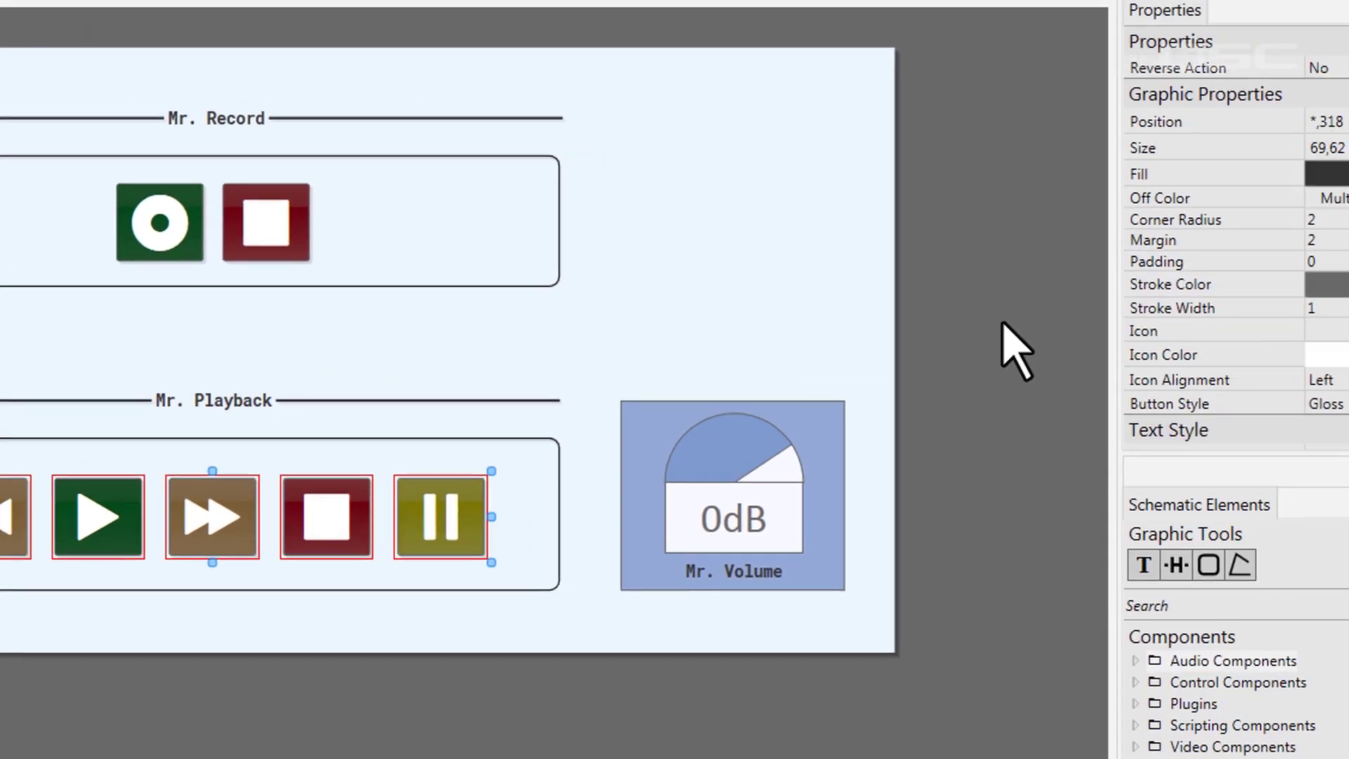
{"action": "left_click", "coordinate": [1250, 184]}
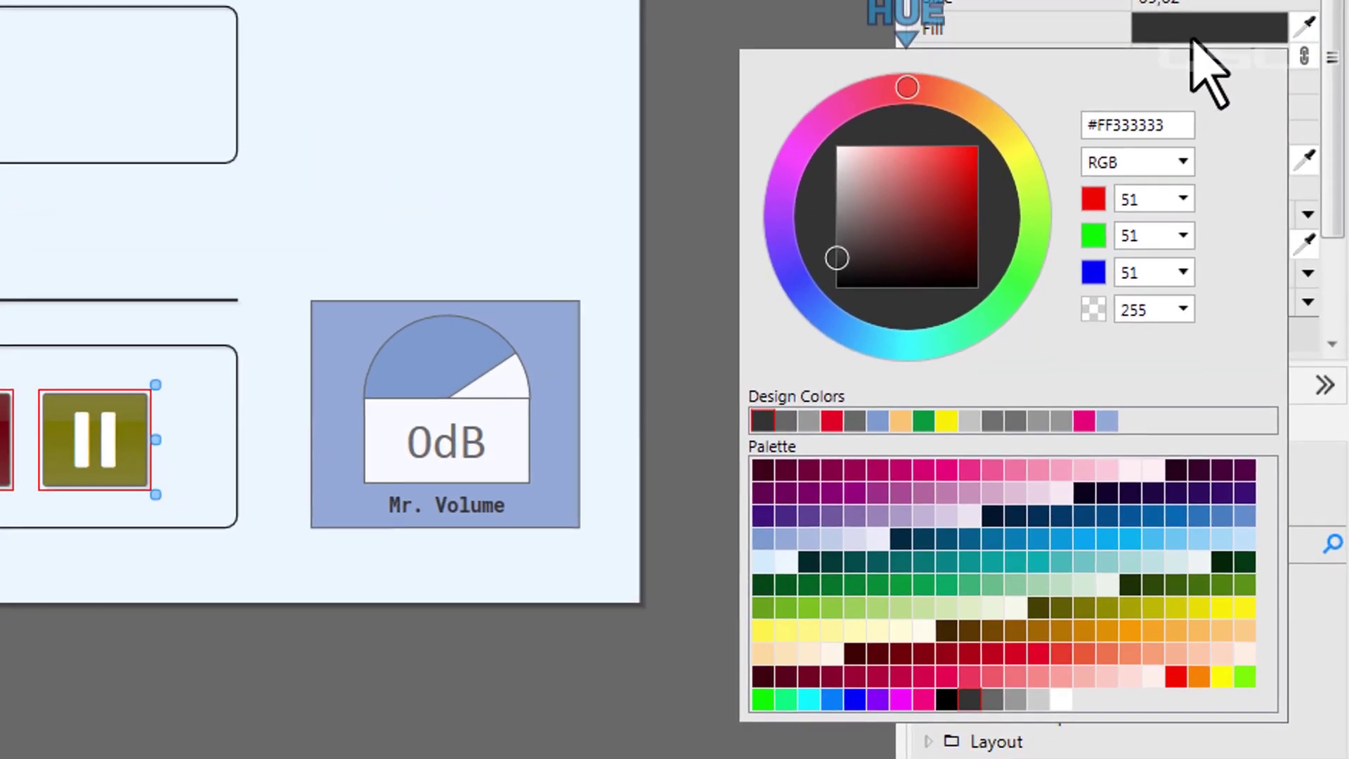
{"action": "mouse_move", "coordinate": [949, 176]}
{"action": "left_mouse_down"}
{"action": "mouse_move", "coordinate": [818, 288]}
{"action": "mouse_move", "coordinate": [858, 384]}
{"action": "left_mouse_up"}
{"action": "mouse_move", "coordinate": [803, 315]}
{"action": "left_mouse_down"}
{"action": "mouse_move", "coordinate": [844, 329]}
{"action": "mouse_move", "coordinate": [879, 262]}
{"action": "mouse_move", "coordinate": [909, 265]}
{"action": "mouse_move", "coordinate": [911, 156]}
{"action": "left_mouse_up"}
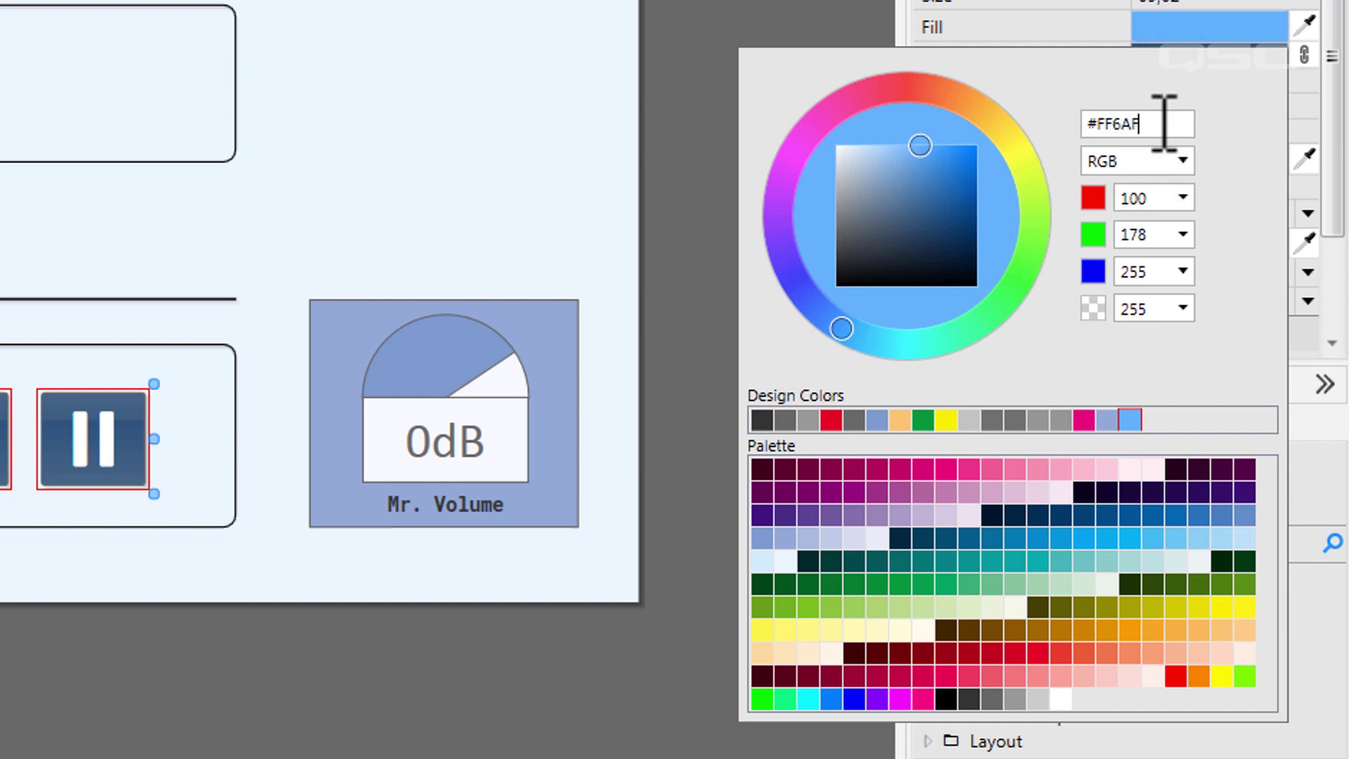
{"action": "key", "text": "Return"}
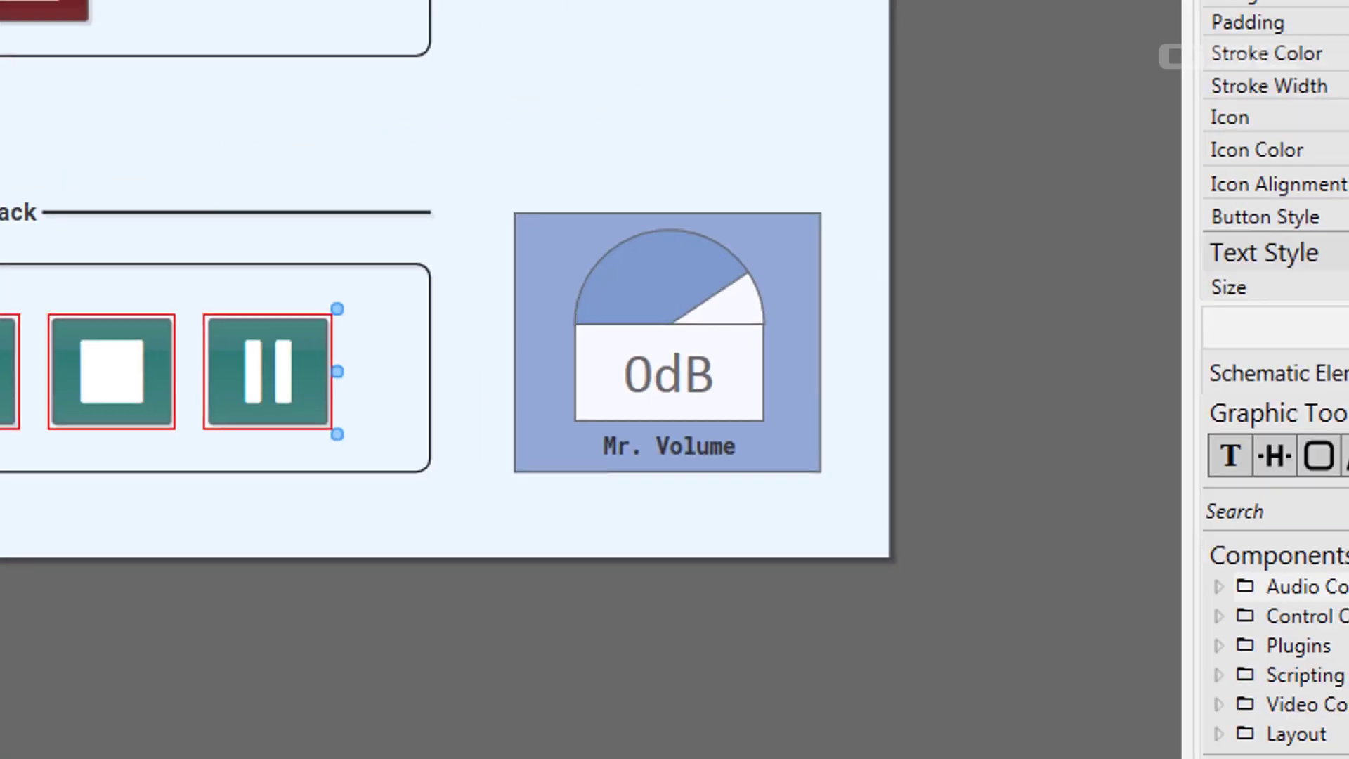
Step: Set the playback buttons' Button Style to Flat, then switch the button to Image style
{"action": "left_click", "coordinate": [1224, 234]}
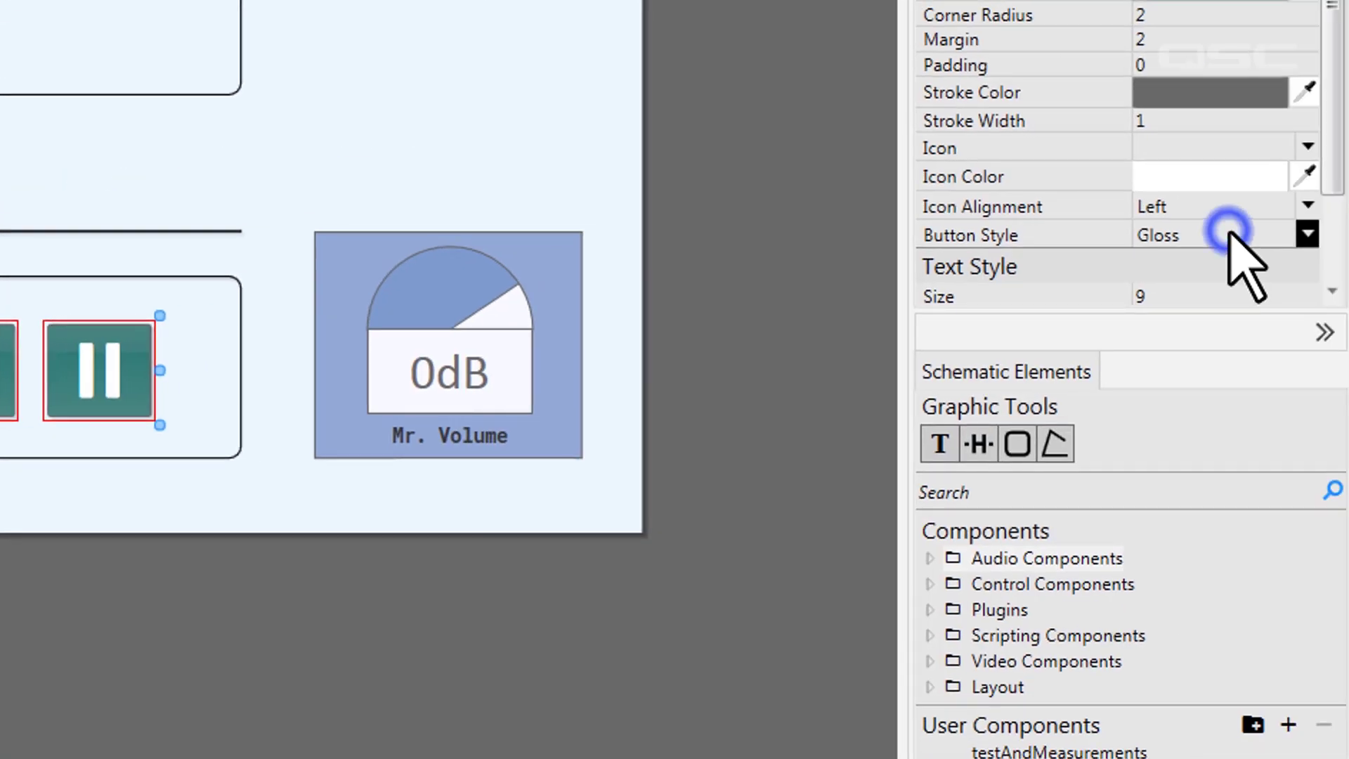
{"action": "left_click", "coordinate": [1226, 261]}
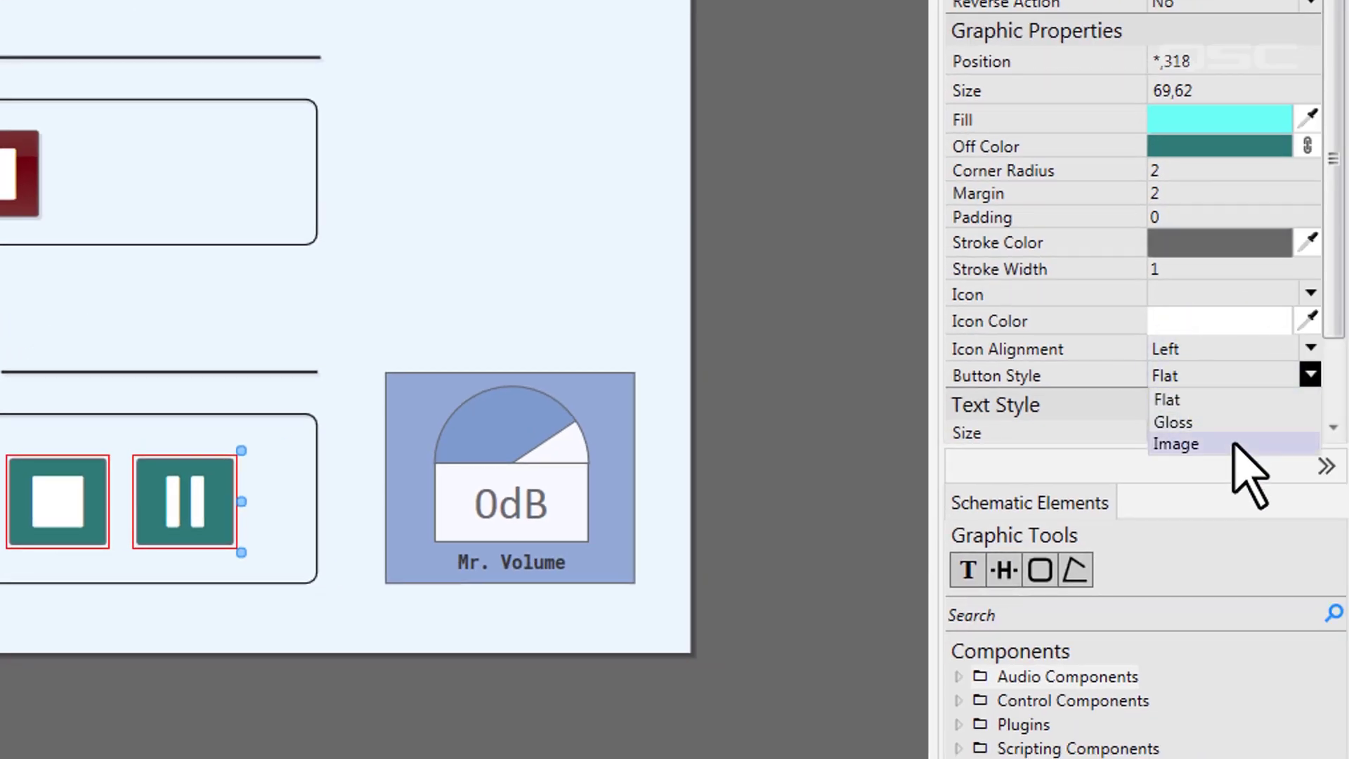
{"action": "left_click", "coordinate": [1201, 443]}
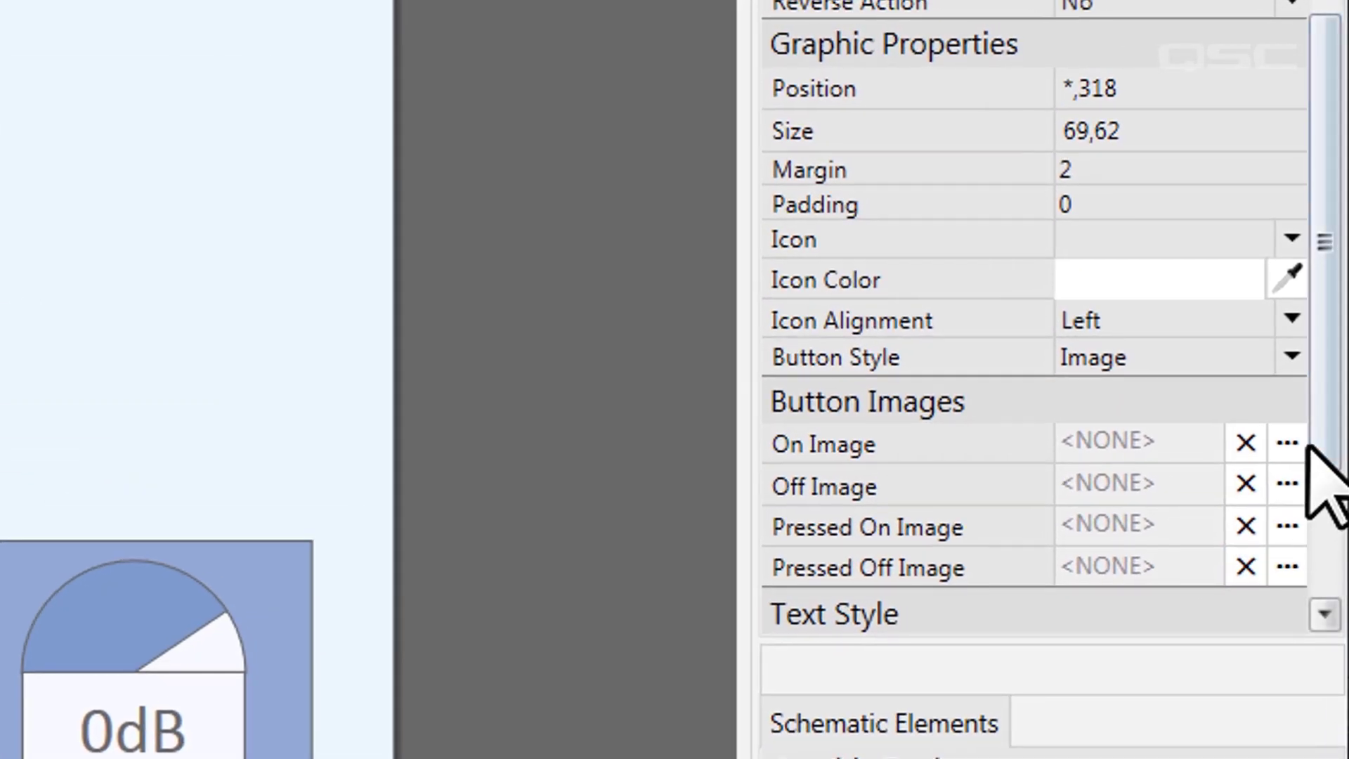
Step: Browse for the playButton picture for the Play button's On state
{"action": "left_click", "coordinate": [1293, 444]}
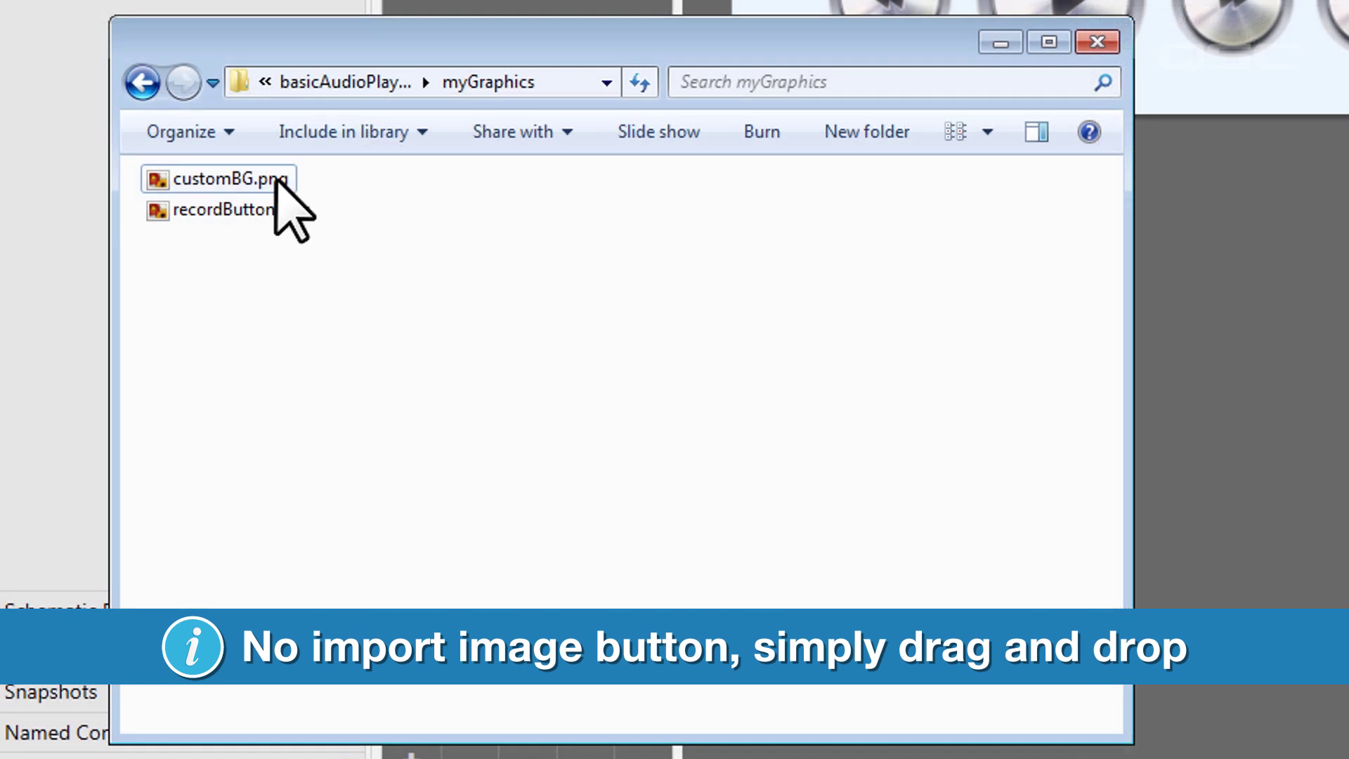
Step: Drag customBG.png onto the UCI page and align it with the page's top-left corner
{"action": "left_click_drag", "start_coordinate": [277, 180], "coordinate": [509, 115]}
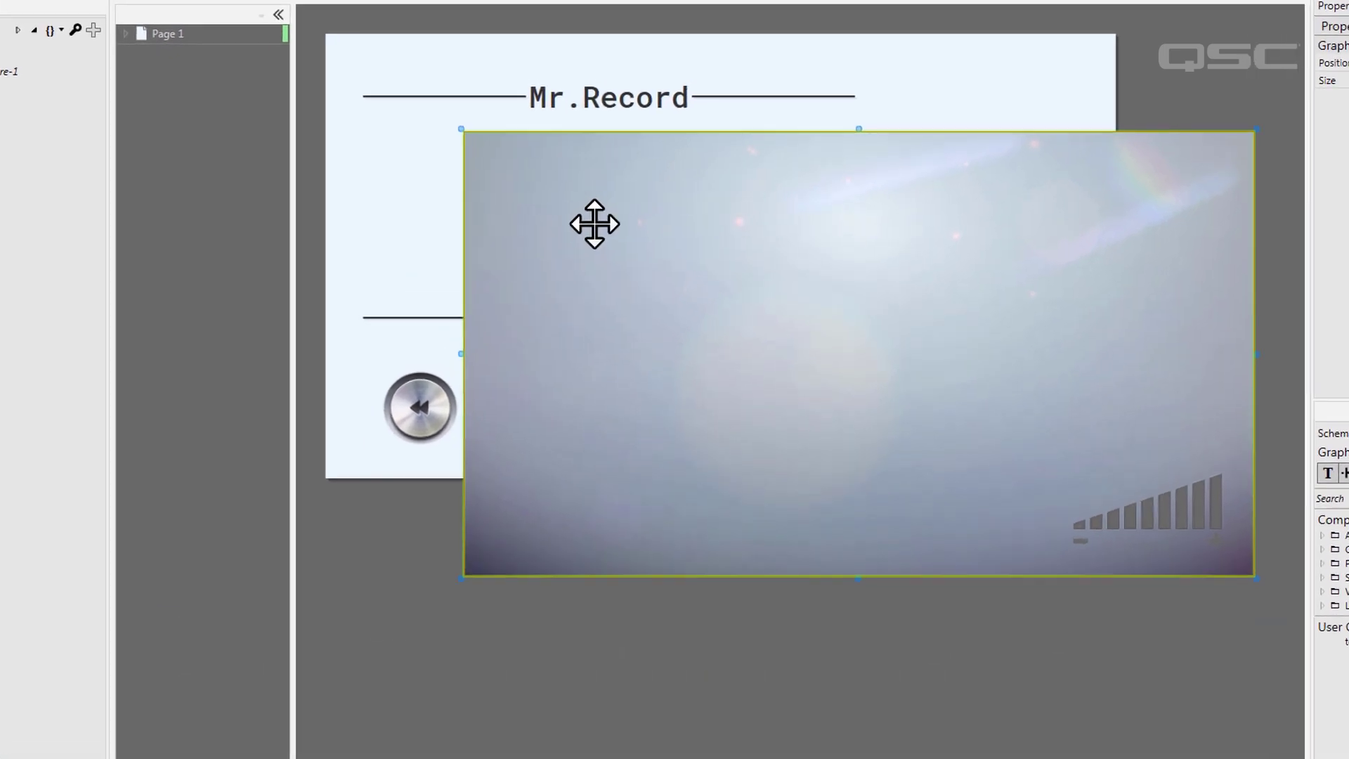
{"action": "left_click_drag", "start_coordinate": [618, 194], "coordinate": [547, 171]}
{"action": "left_click_drag", "start_coordinate": [475, 217], "coordinate": [415, 146]}
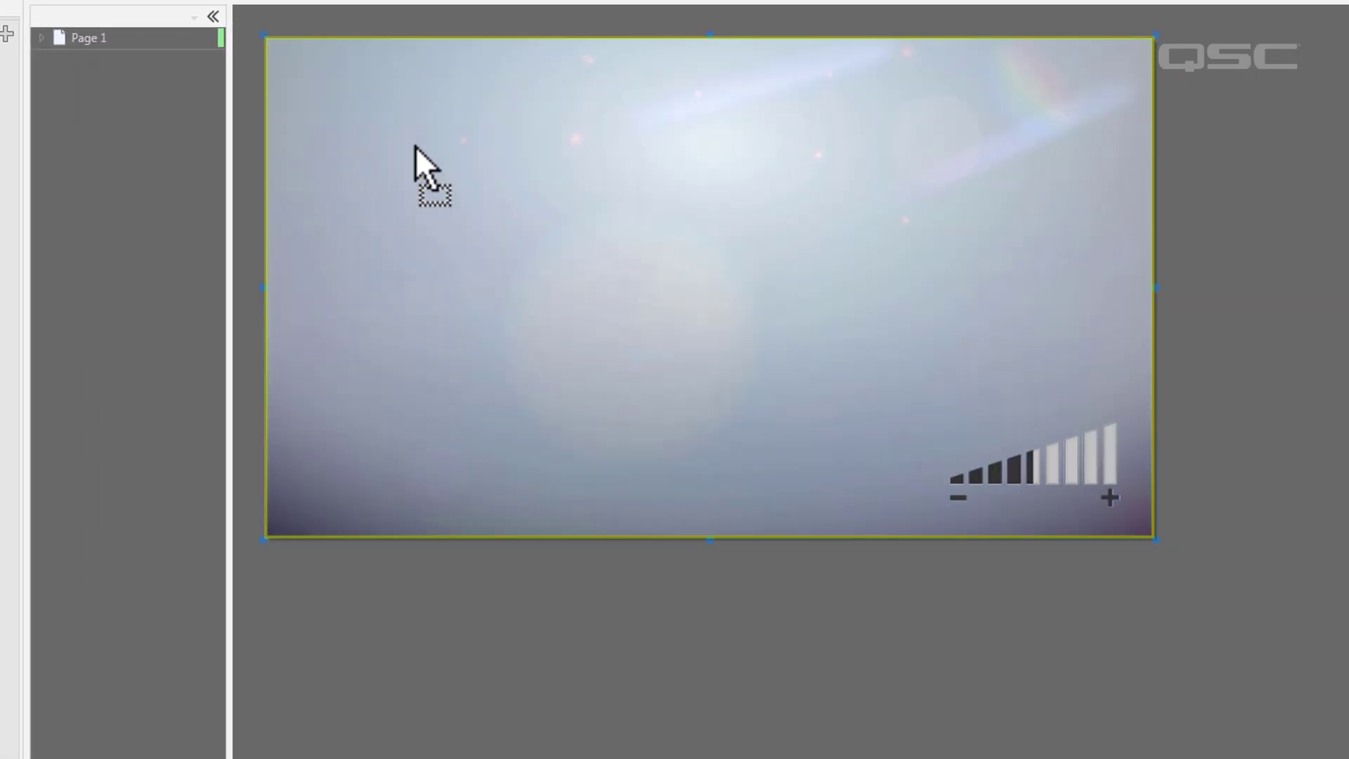
Step: Send the background image to the back, save to the Core with F5, and test Record
{"action": "right_click", "coordinate": [415, 146]}
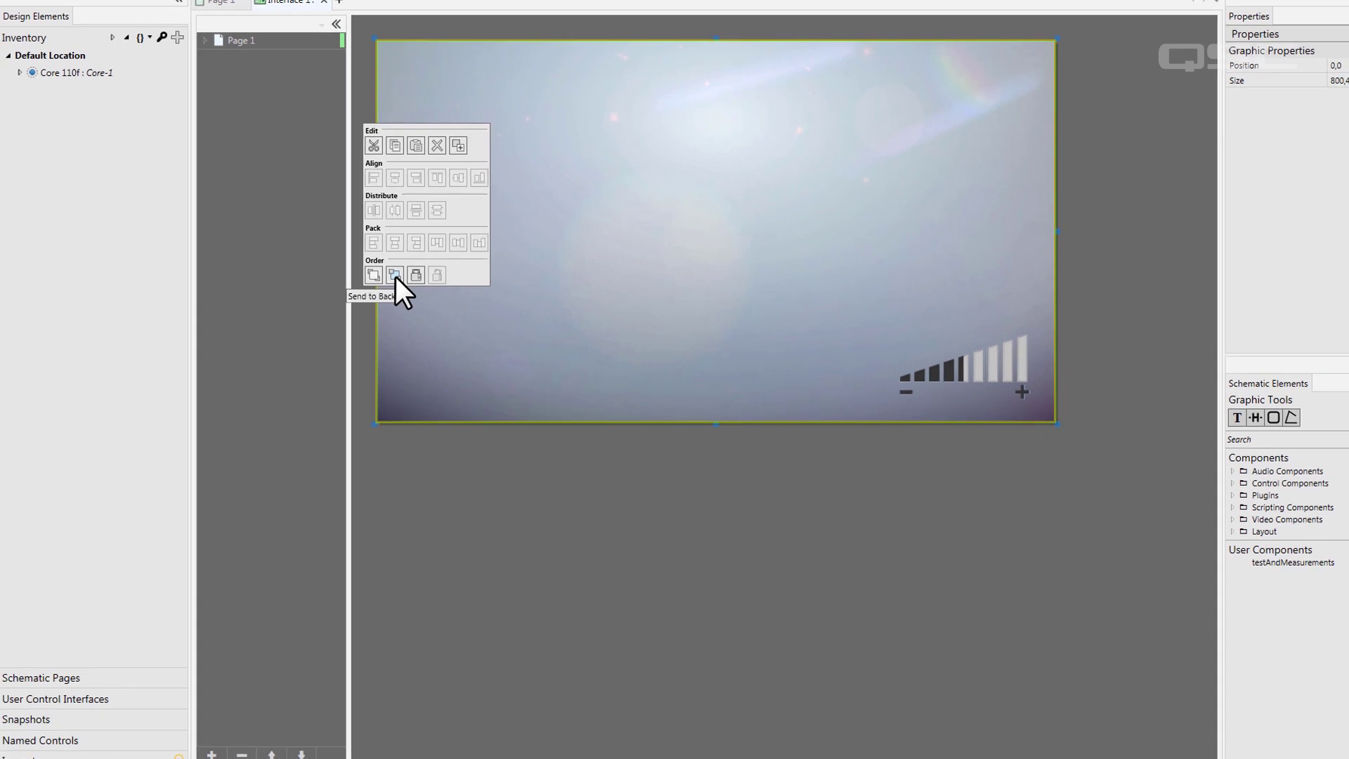
{"action": "left_click", "coordinate": [395, 275]}
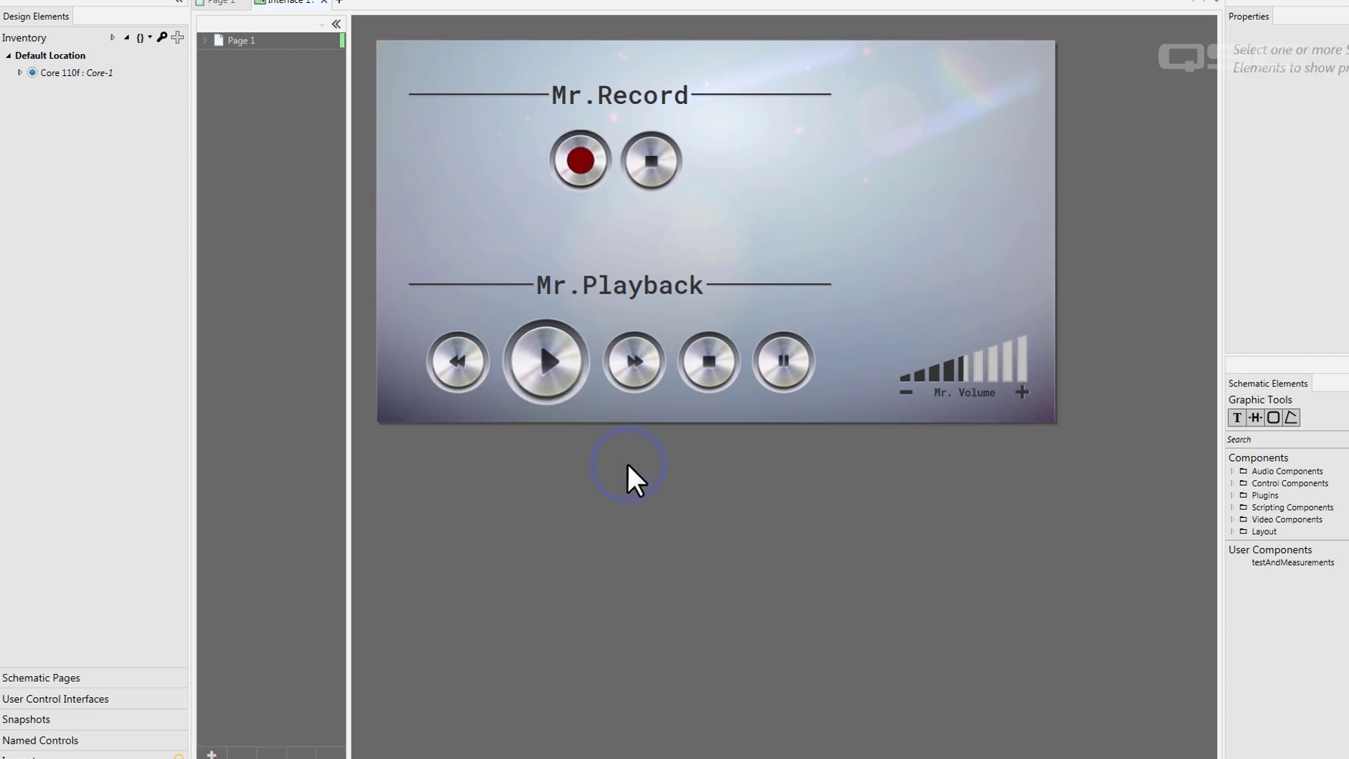
{"action": "key", "text": "F5"}
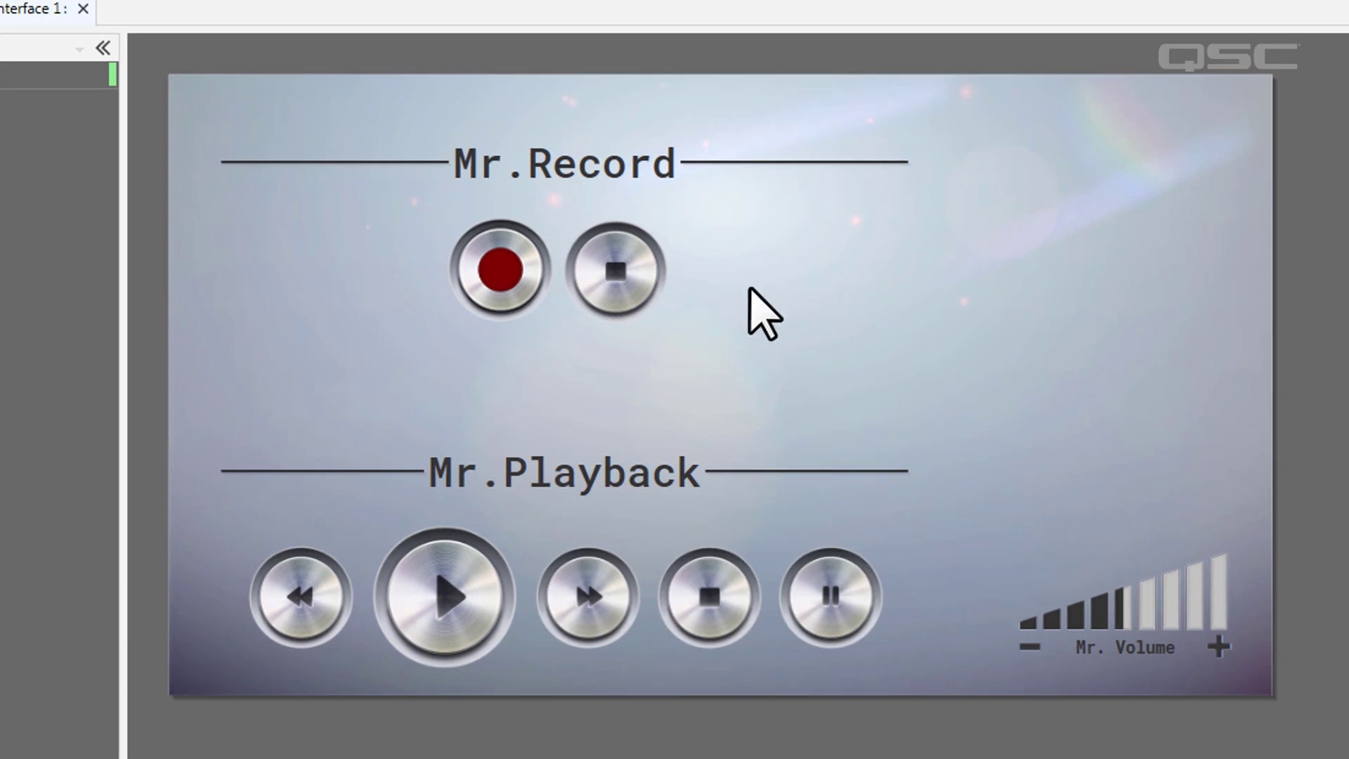
{"action": "left_click", "coordinate": [499, 271]}
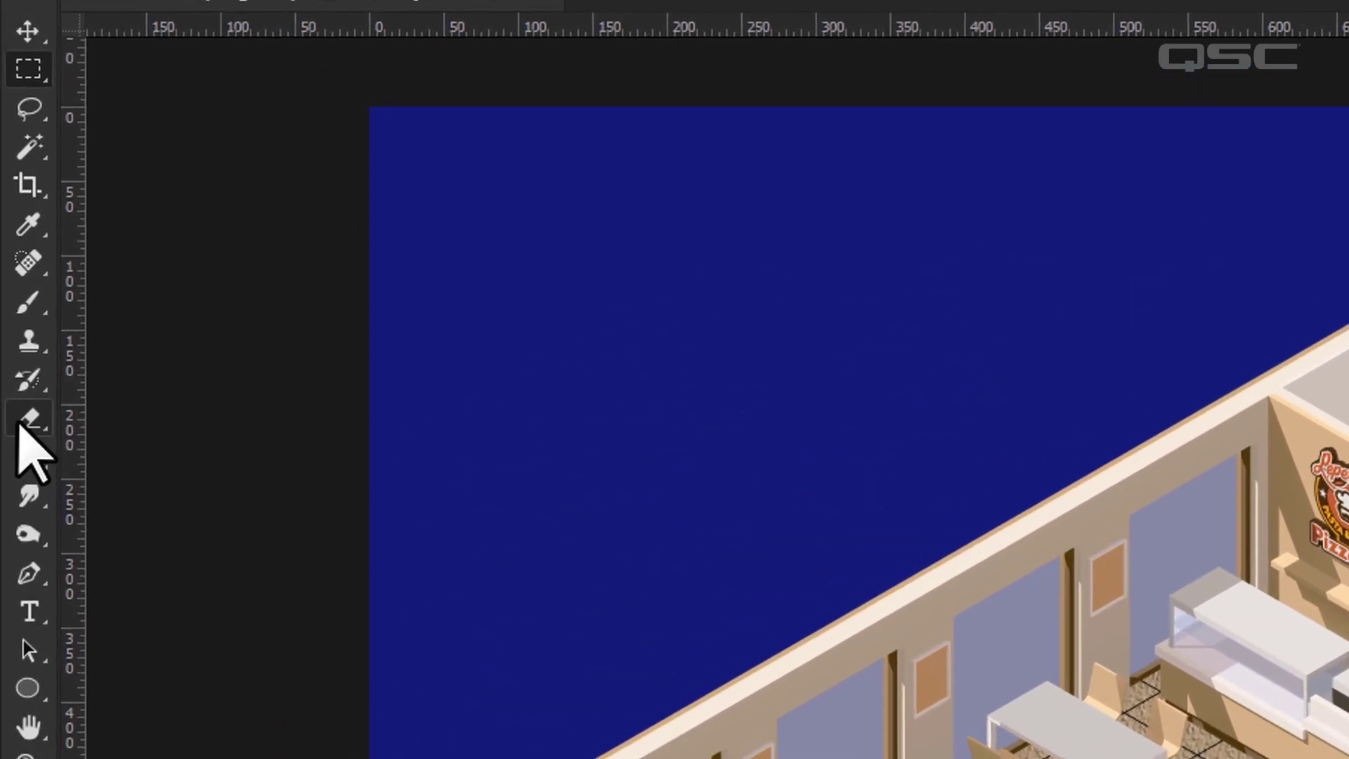
Step: Erase the pizzeria floor's front edge with the Eraser, then turn on the Dining Area lights
{"action": "left_click", "coordinate": [19, 424]}
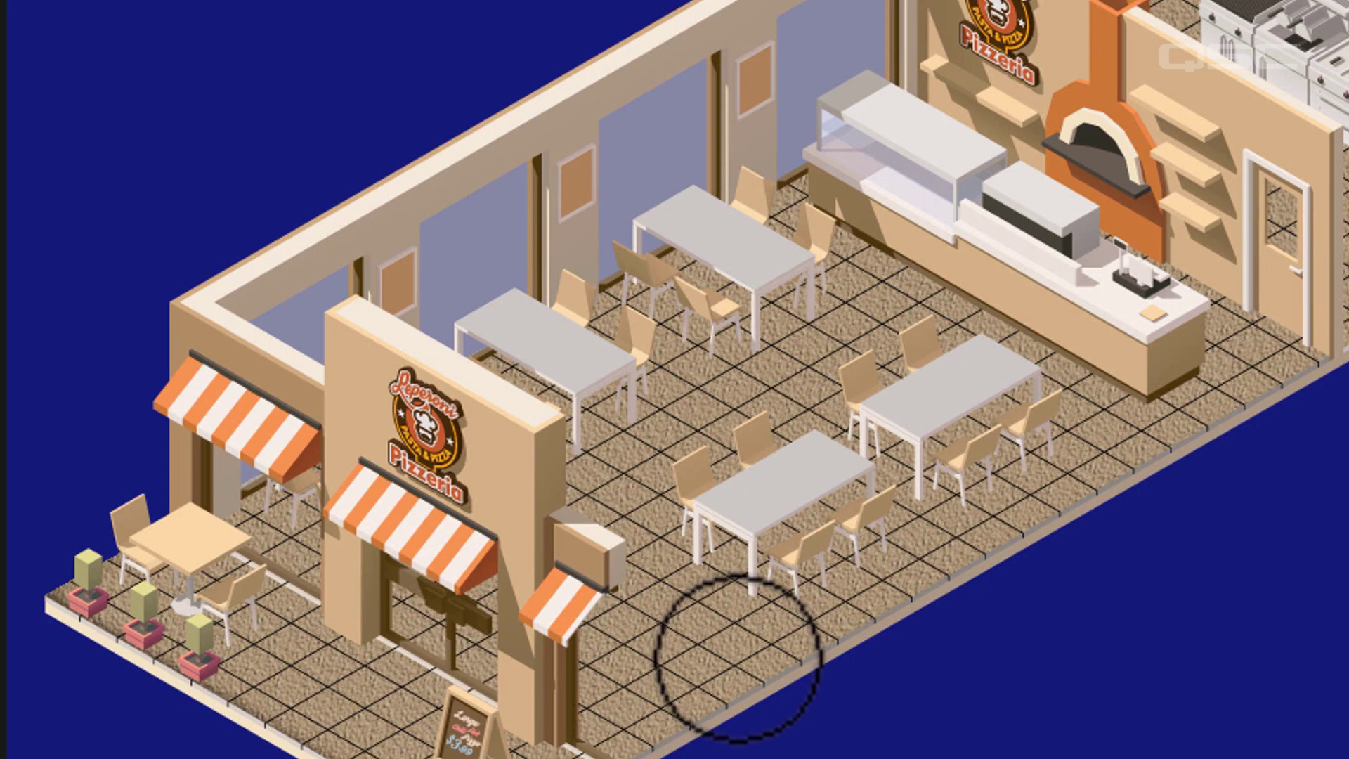
{"action": "mouse_move", "coordinate": [738, 659]}
{"action": "left_mouse_down"}
{"action": "mouse_move", "coordinate": [835, 587]}
{"action": "mouse_move", "coordinate": [1110, 464]}
{"action": "mouse_move", "coordinate": [1183, 407]}
{"action": "mouse_move", "coordinate": [1295, 355]}
{"action": "left_mouse_up"}
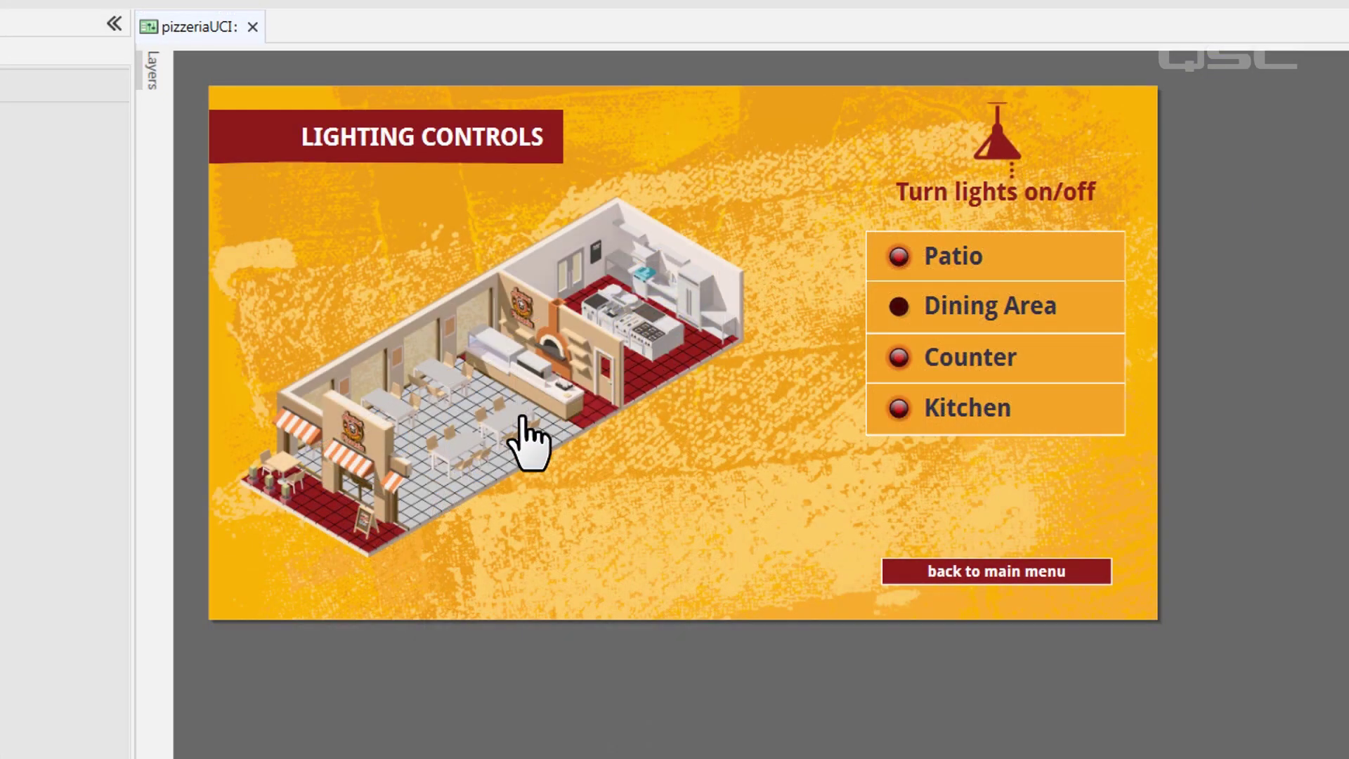
{"action": "left_click", "coordinate": [506, 430]}
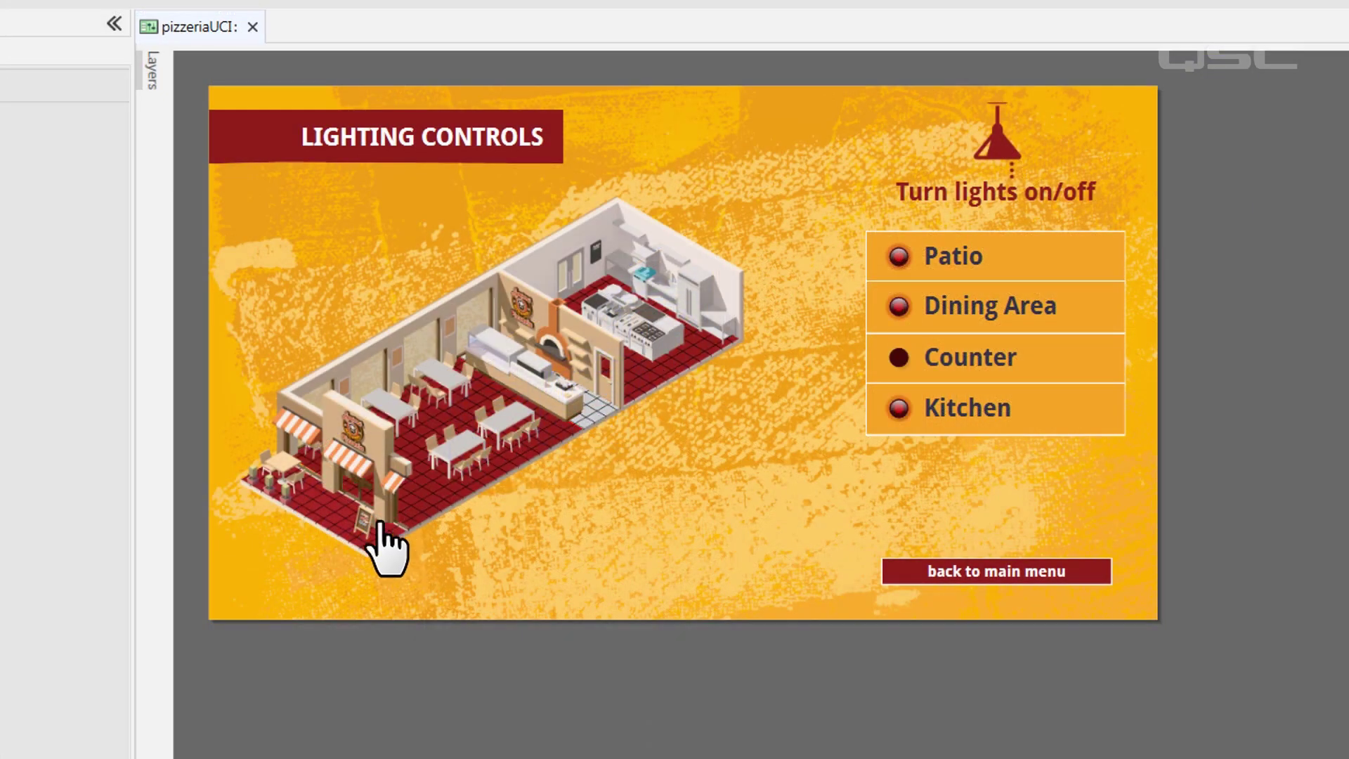
Step: On the Paging Controls page, switch off the Counter and Kitchen paging zones
{"action": "left_click", "coordinate": [970, 572]}
{"action": "left_click", "coordinate": [1037, 443]}
{"action": "left_click", "coordinate": [419, 415]}
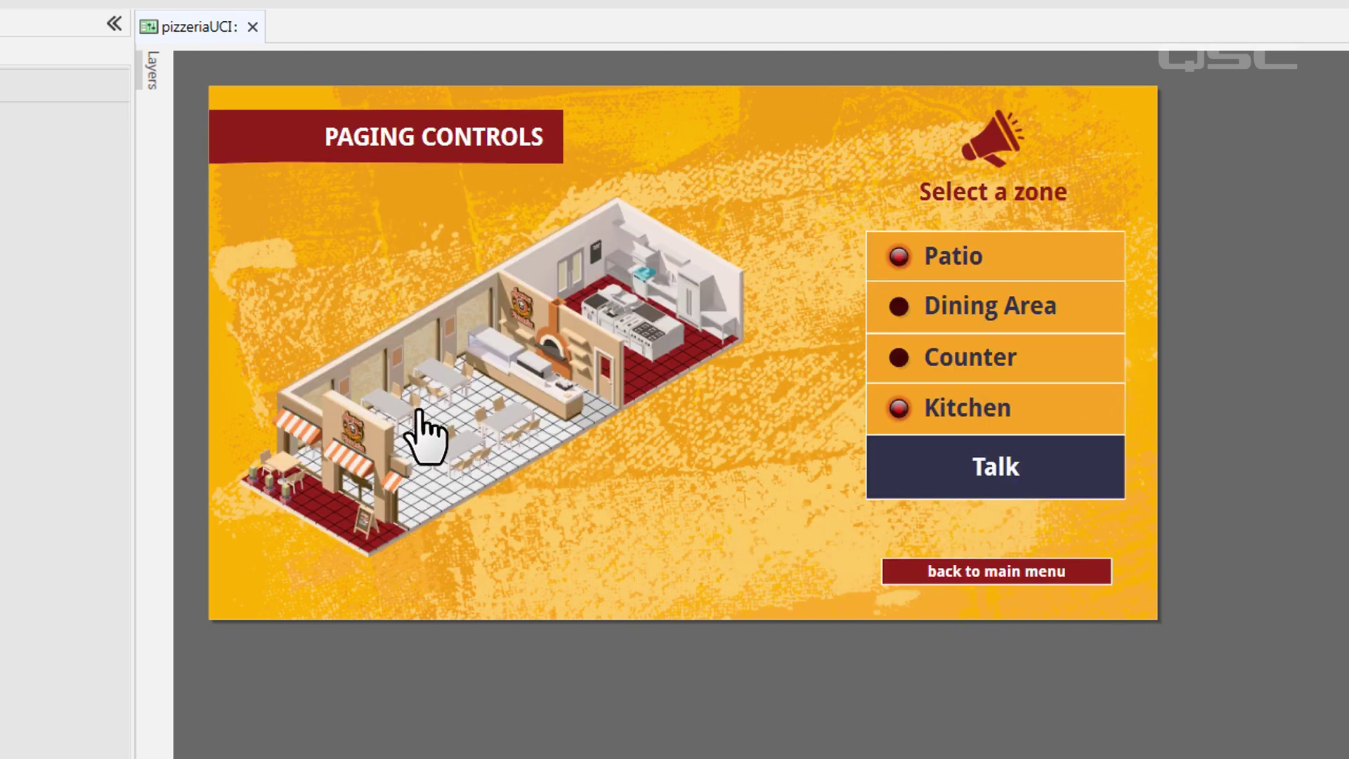
{"action": "left_click", "coordinate": [629, 373]}
{"action": "left_click", "coordinate": [352, 542]}
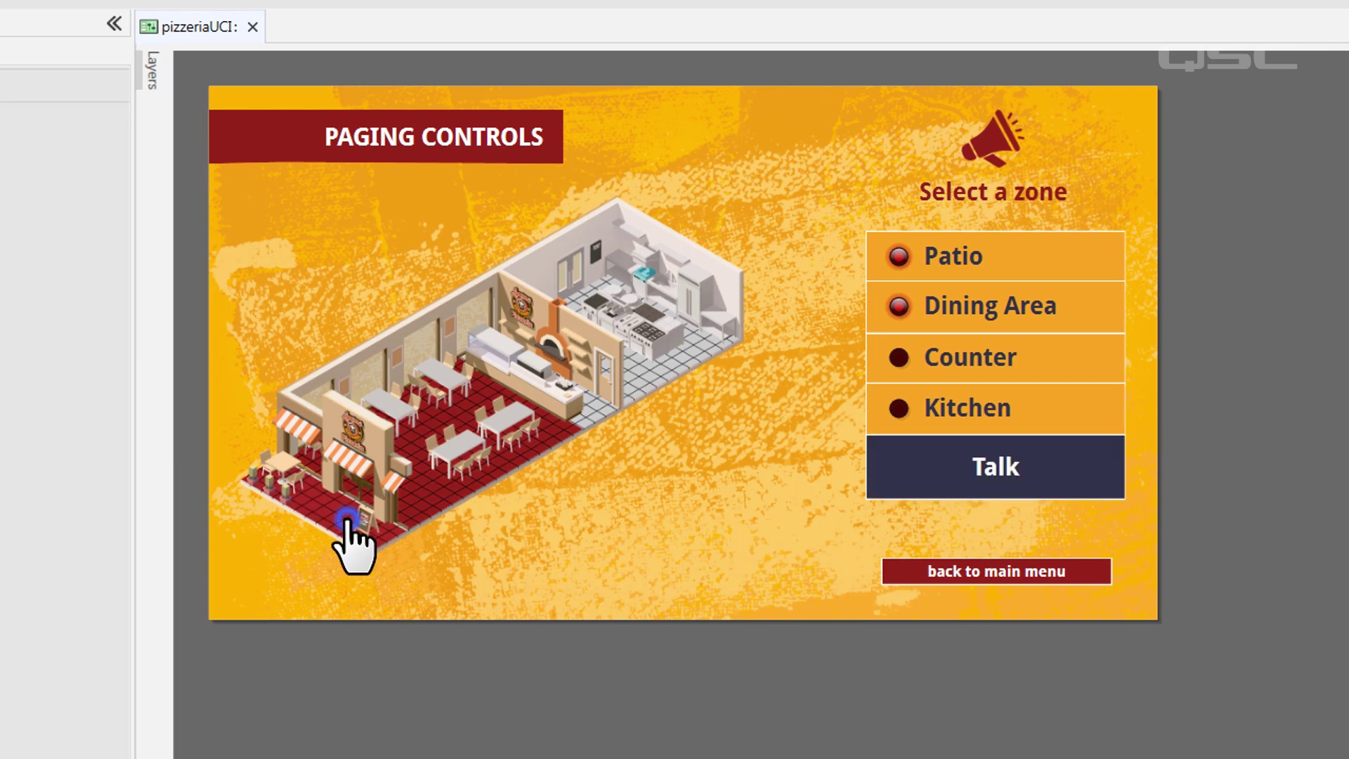
Step: Combine Salons H and G, disconnect with F7, and move the floor-plan graphic right
{"action": "left_click", "coordinate": [1008, 413]}
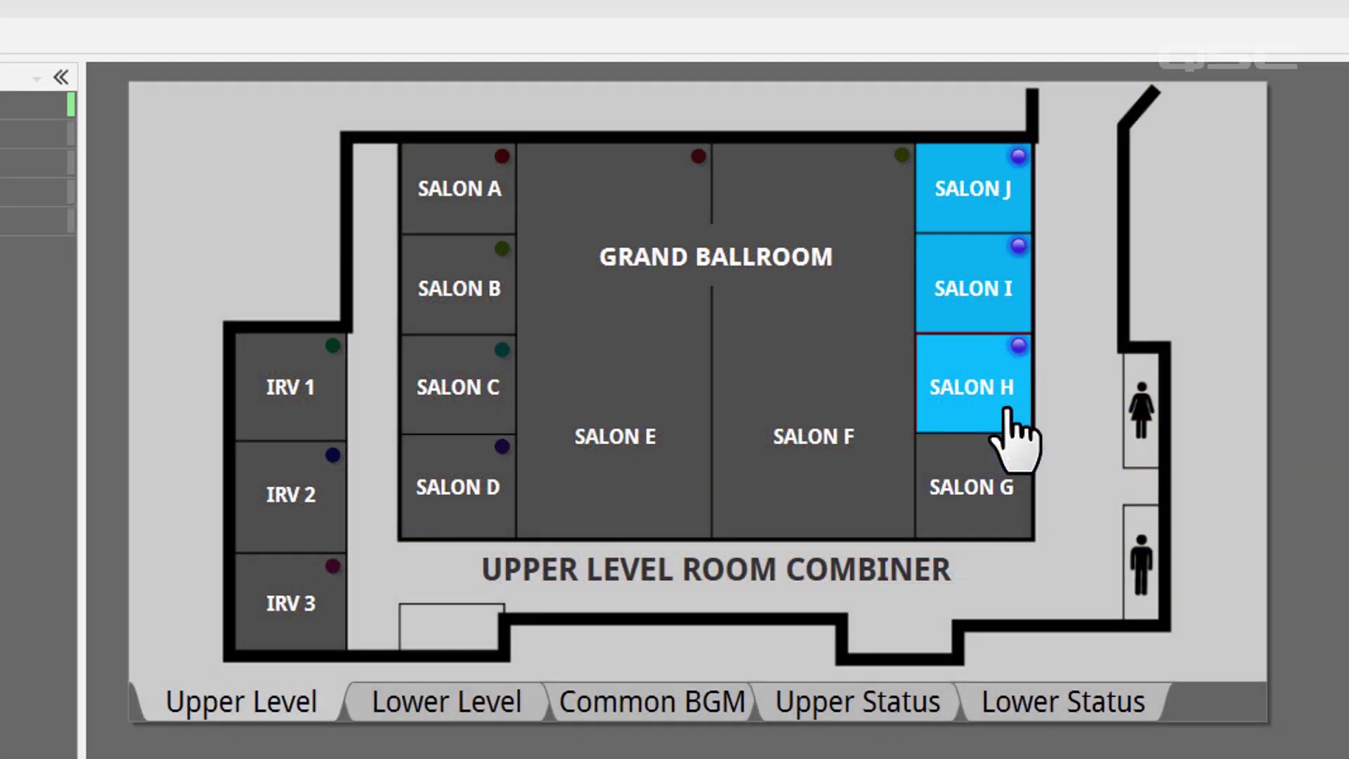
{"action": "left_click", "coordinate": [989, 460]}
{"action": "key", "text": "F7"}
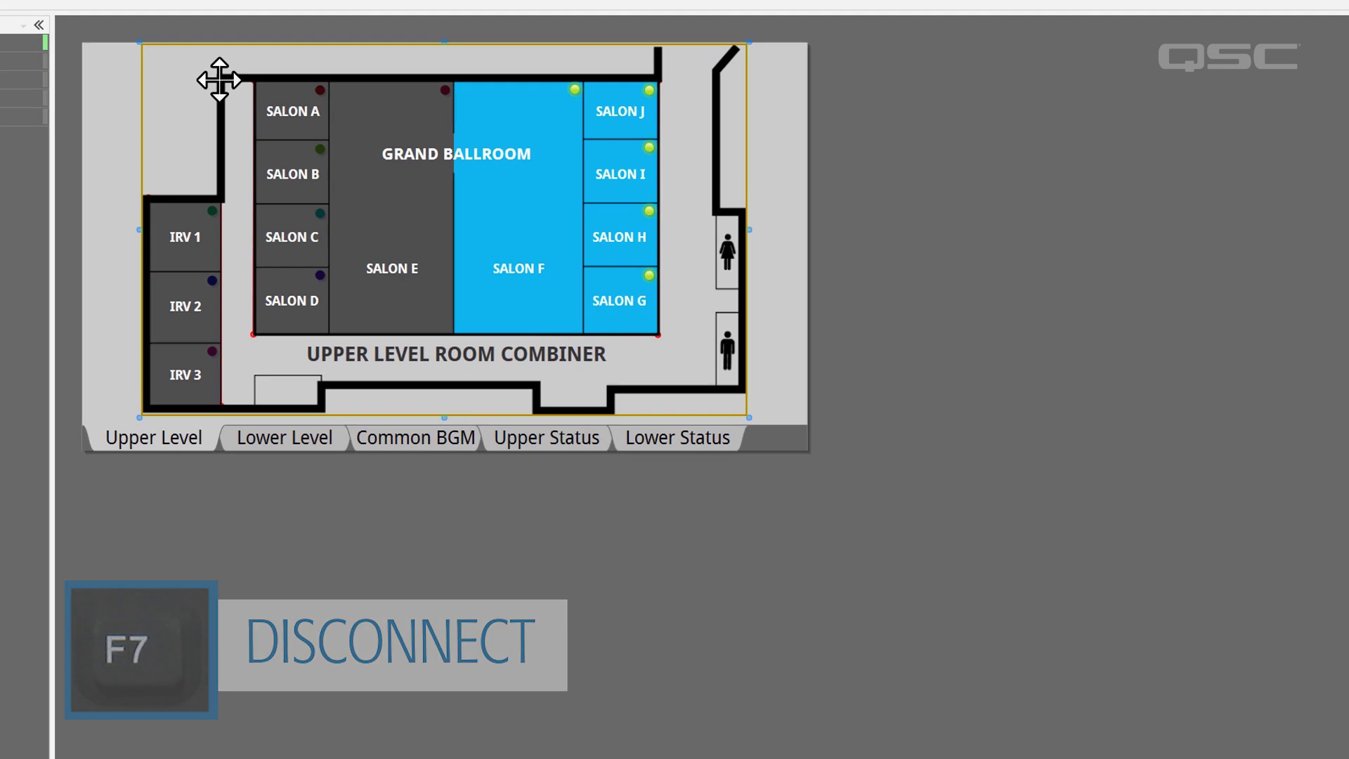
{"action": "left_click_drag", "start_coordinate": [220, 76], "coordinate": [839, 66]}
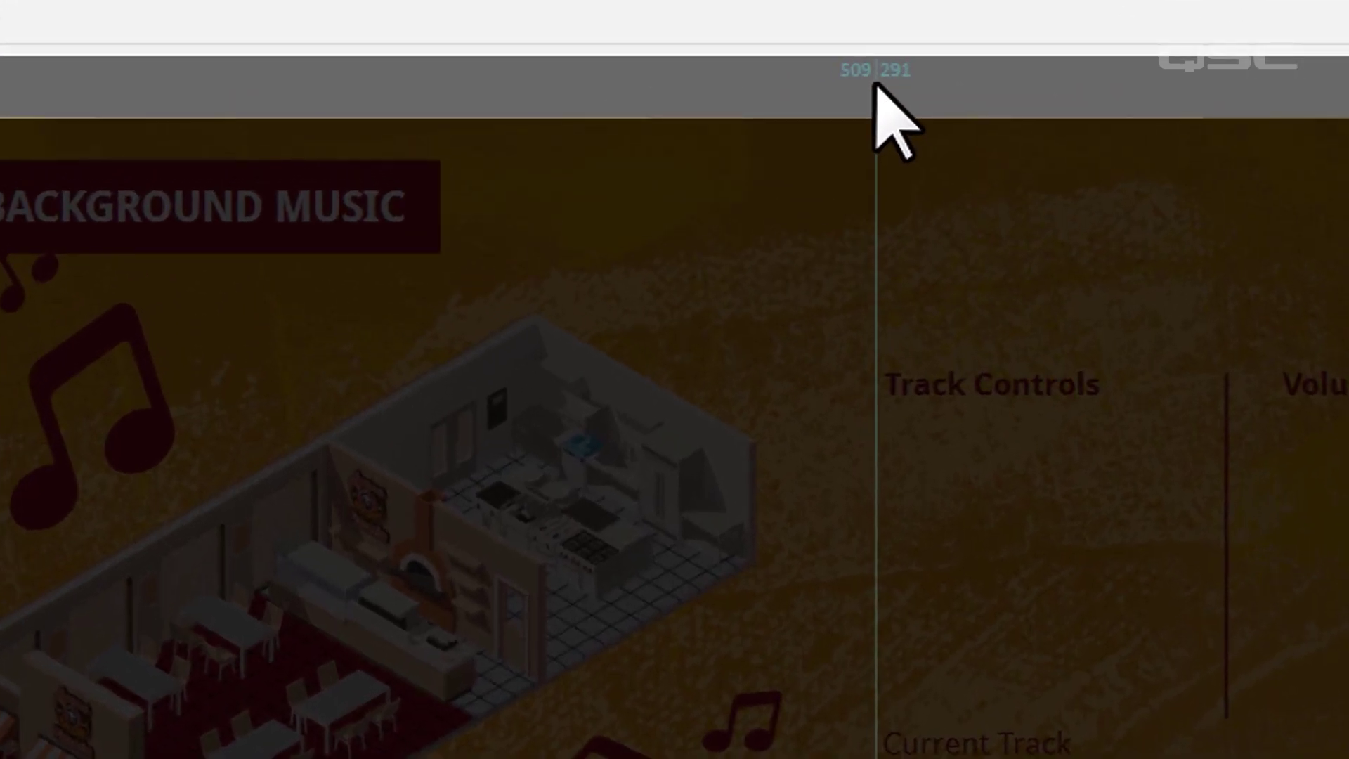
Step: Set vertical and horizontal guides, then line the four playback buttons up beneath Track Controls
{"action": "left_click", "coordinate": [884, 84]}
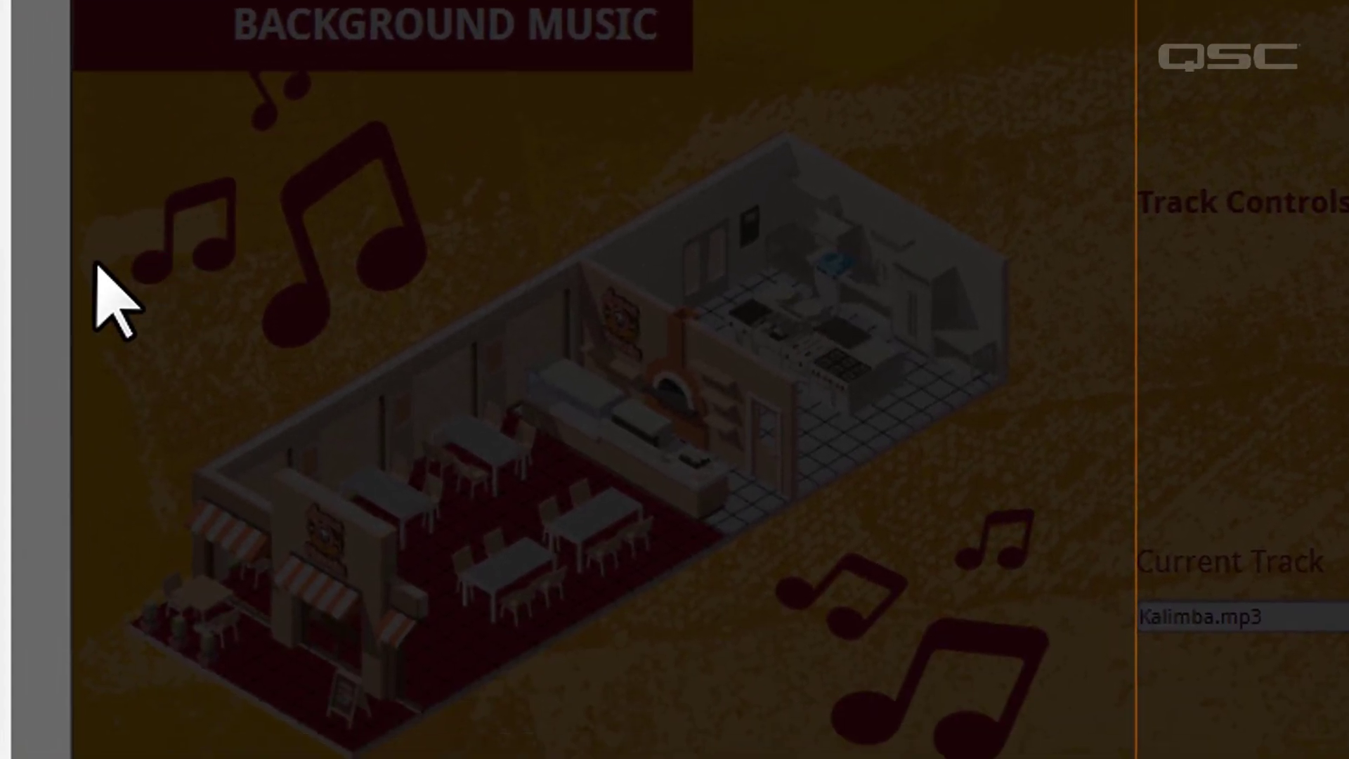
{"action": "left_click", "coordinate": [37, 246]}
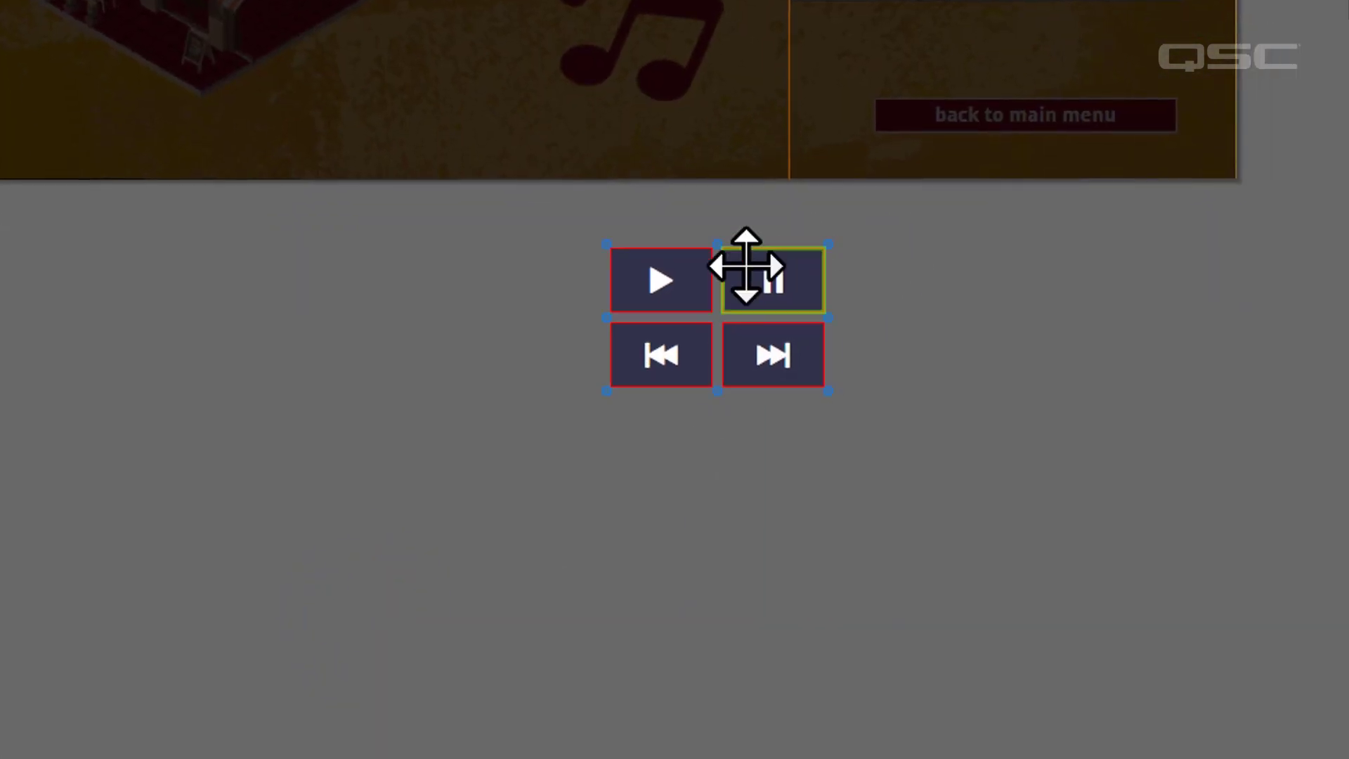
{"action": "left_click_drag", "start_coordinate": [661, 304], "coordinate": [845, 0]}
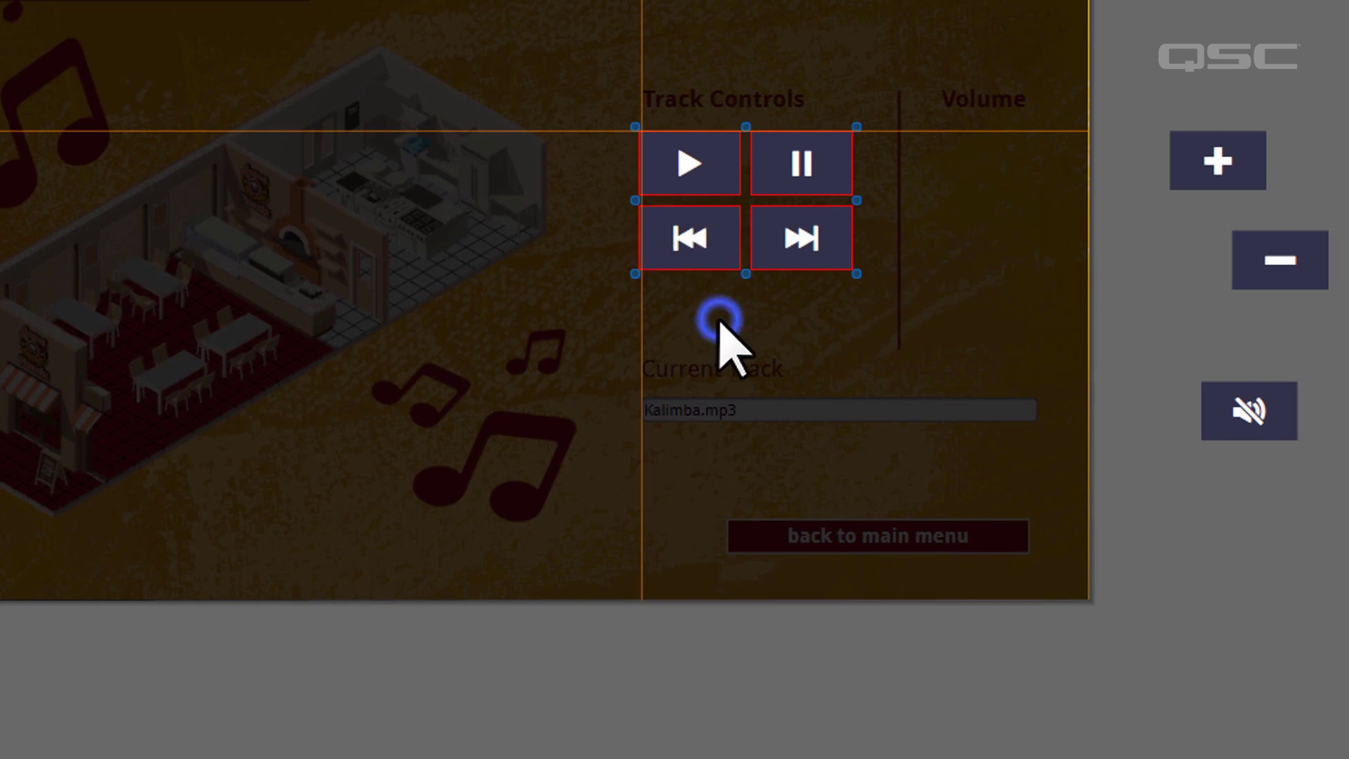
{"action": "left_click", "coordinate": [719, 322]}
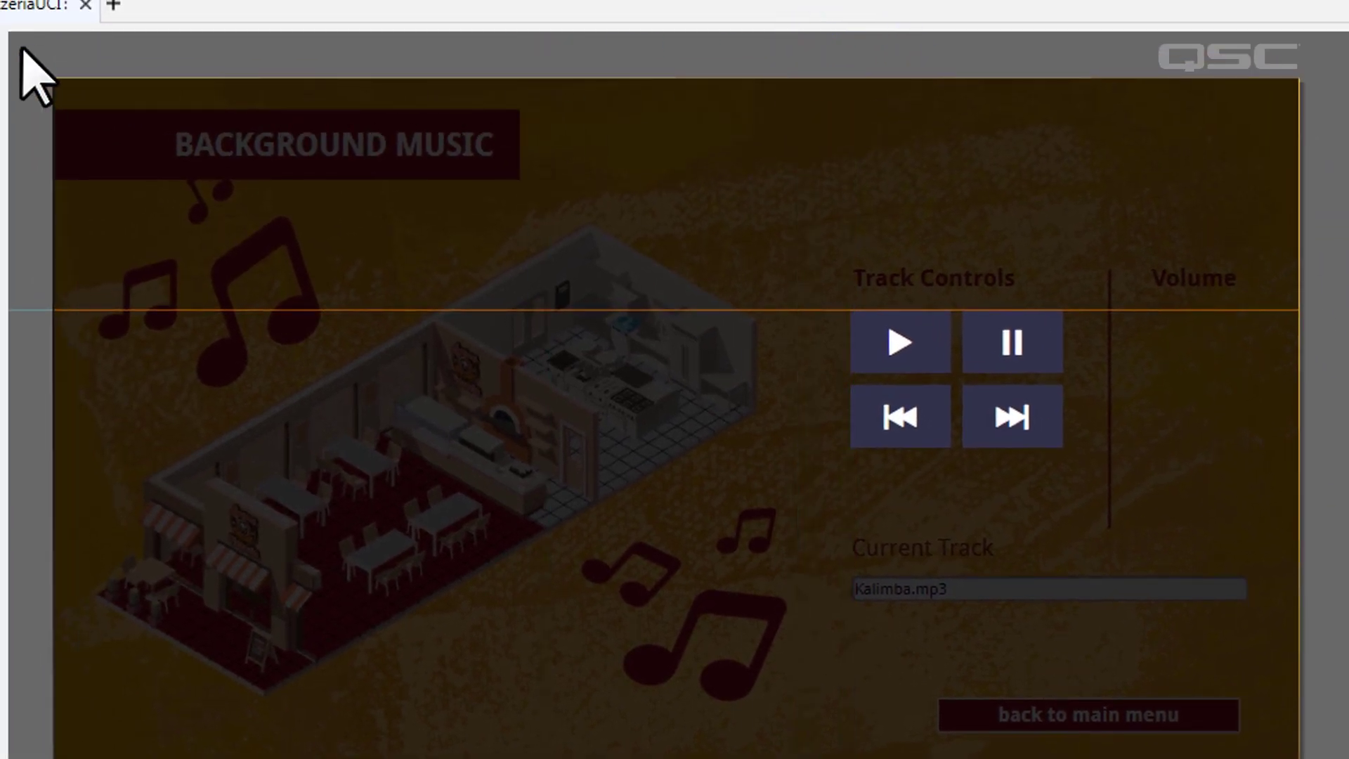
Step: Nudge the horizontal guide, then clear all guides from the page
{"action": "mouse_move", "coordinate": [30, 310]}
{"action": "left_mouse_down"}
{"action": "mouse_move", "coordinate": [30, 286]}
{"action": "mouse_move", "coordinate": [30, 309]}
{"action": "left_mouse_up"}
{"action": "right_click", "coordinate": [29, 310]}
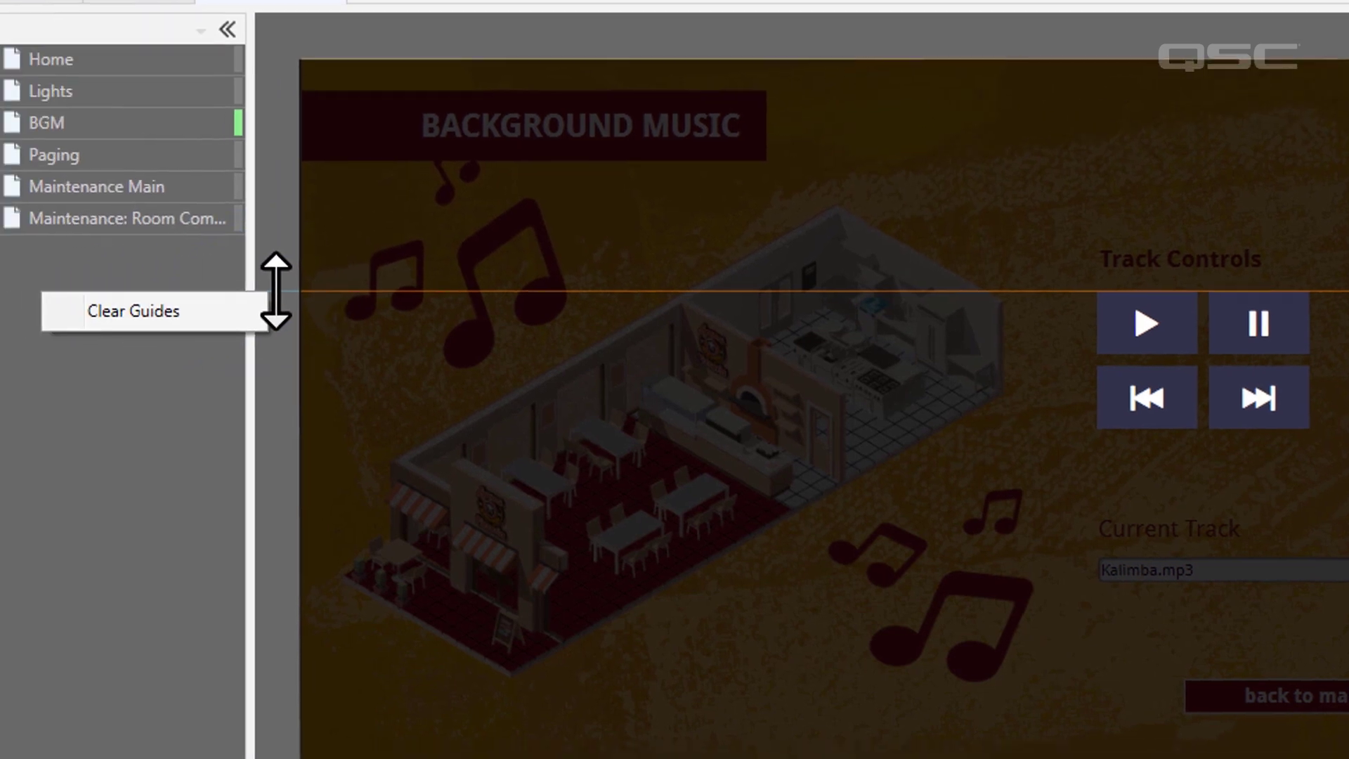
{"action": "left_click", "coordinate": [0, 334]}
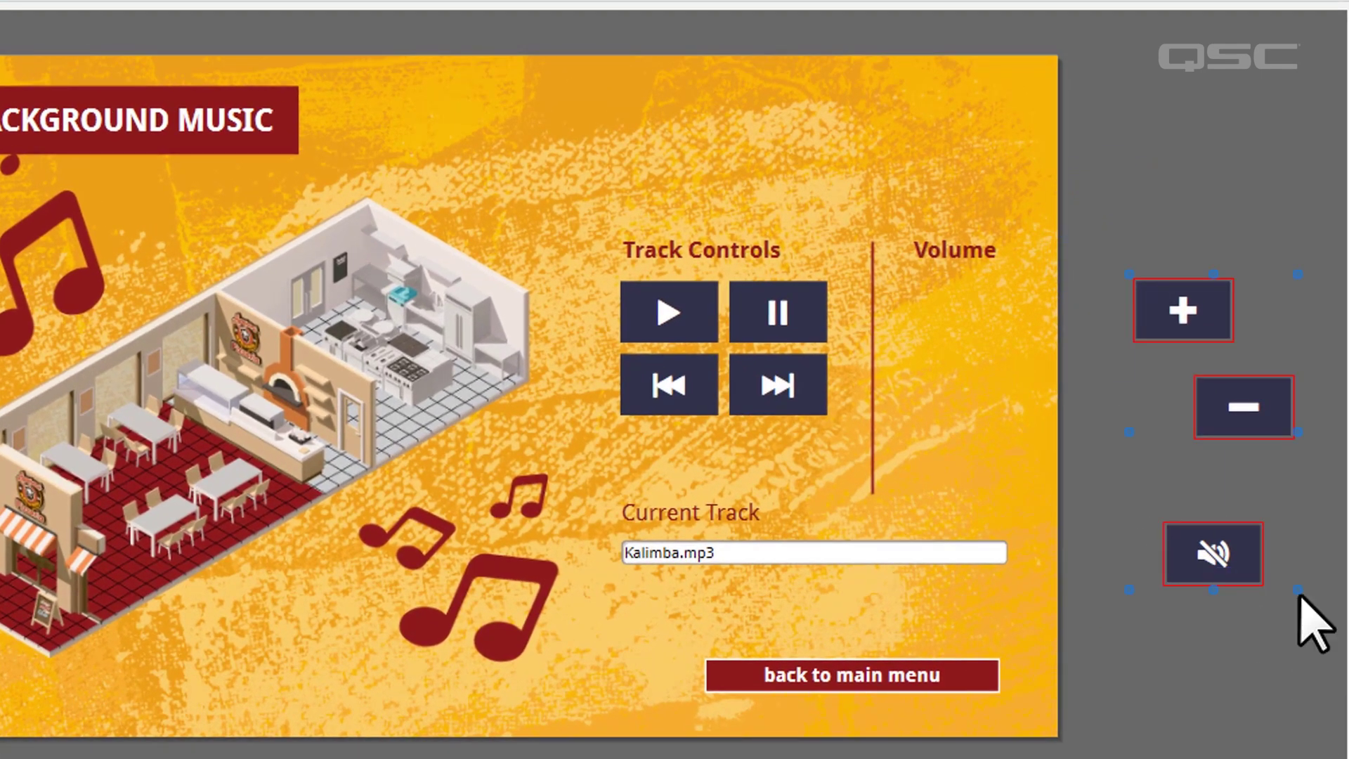
Step: Align the plus, minus and mute buttons on their left edges and distribute them vertically
{"action": "right_click", "coordinate": [1155, 330]}
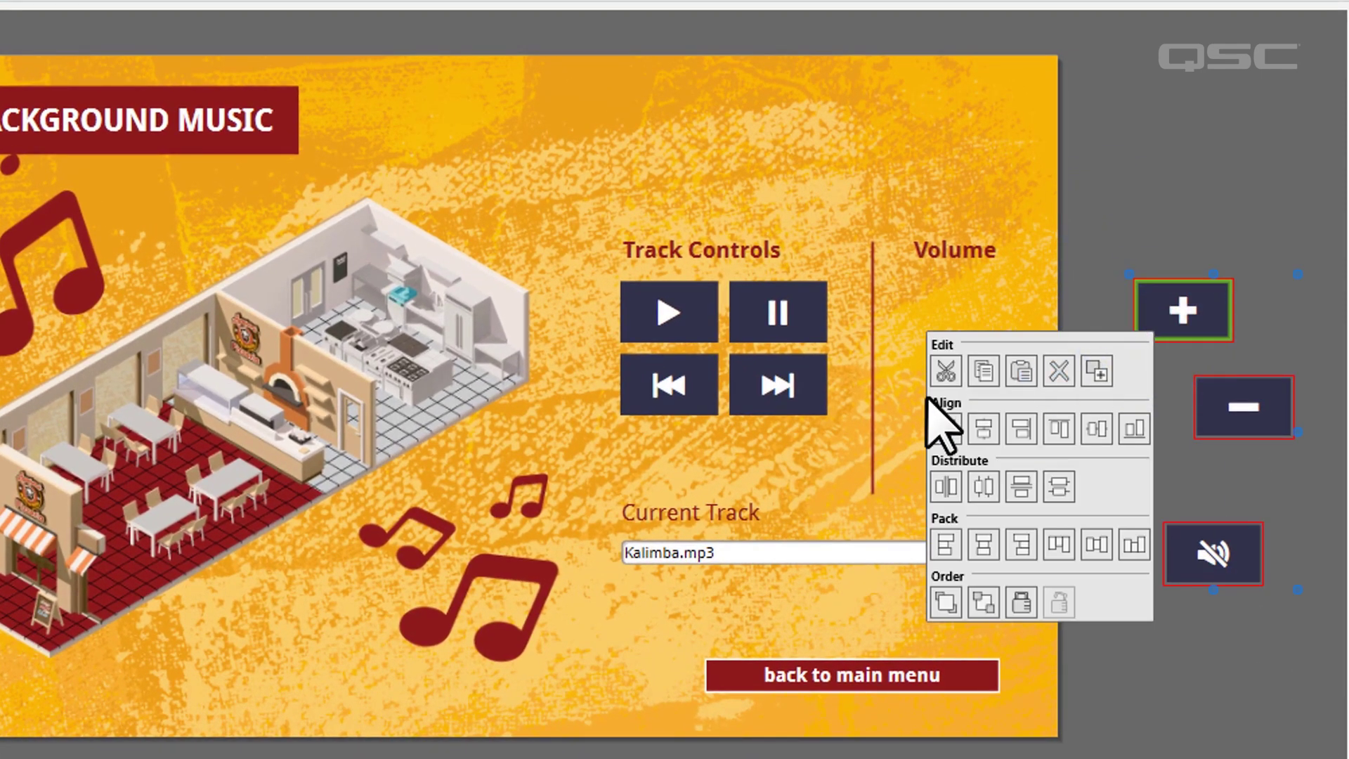
{"action": "left_click", "coordinate": [947, 429]}
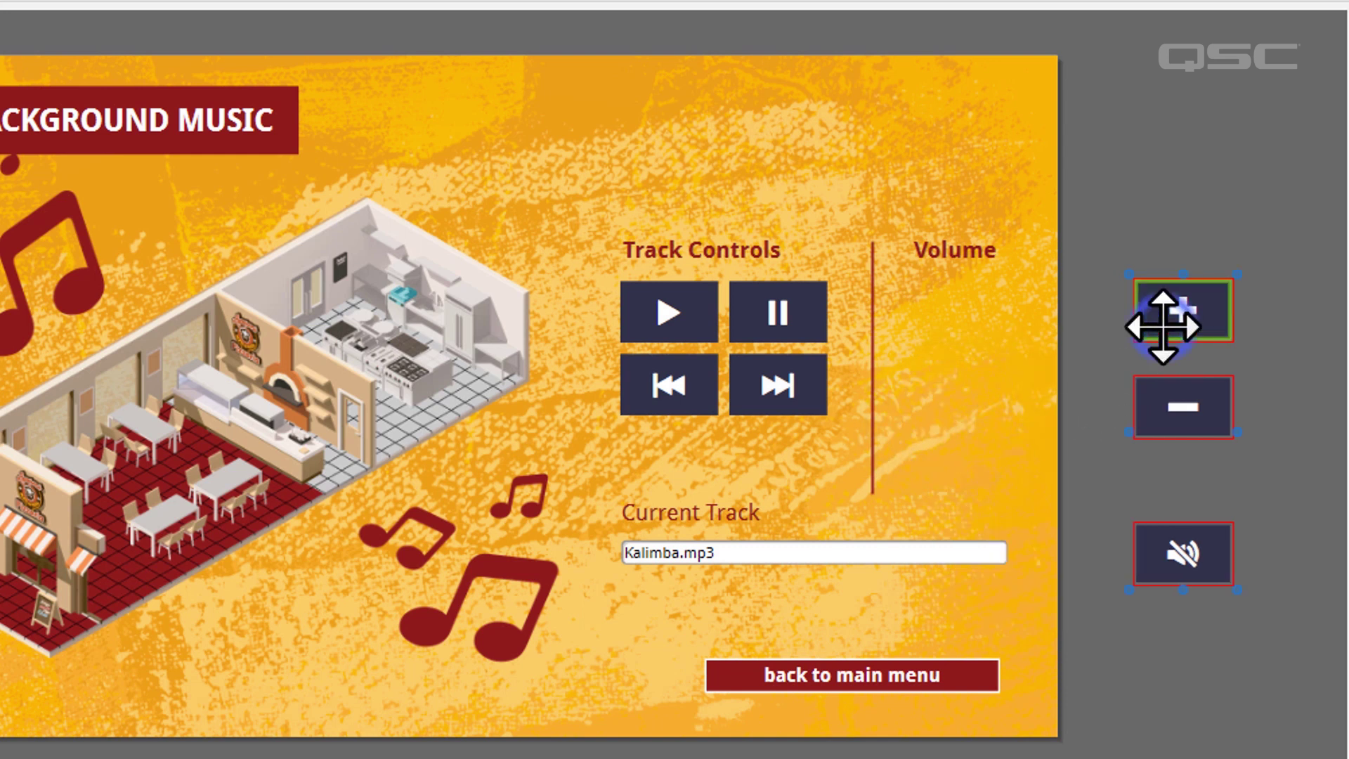
{"action": "right_click", "coordinate": [1161, 329]}
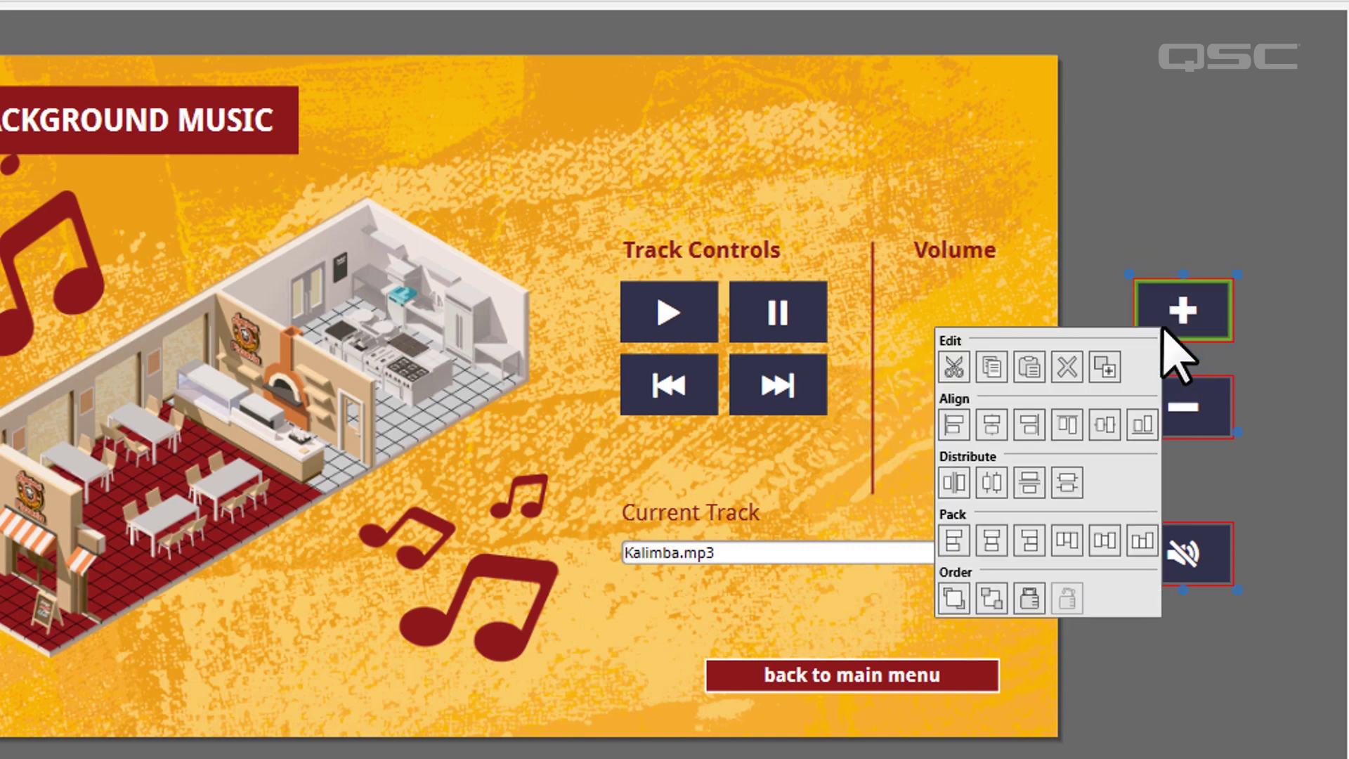
{"action": "left_click", "coordinate": [1042, 490]}
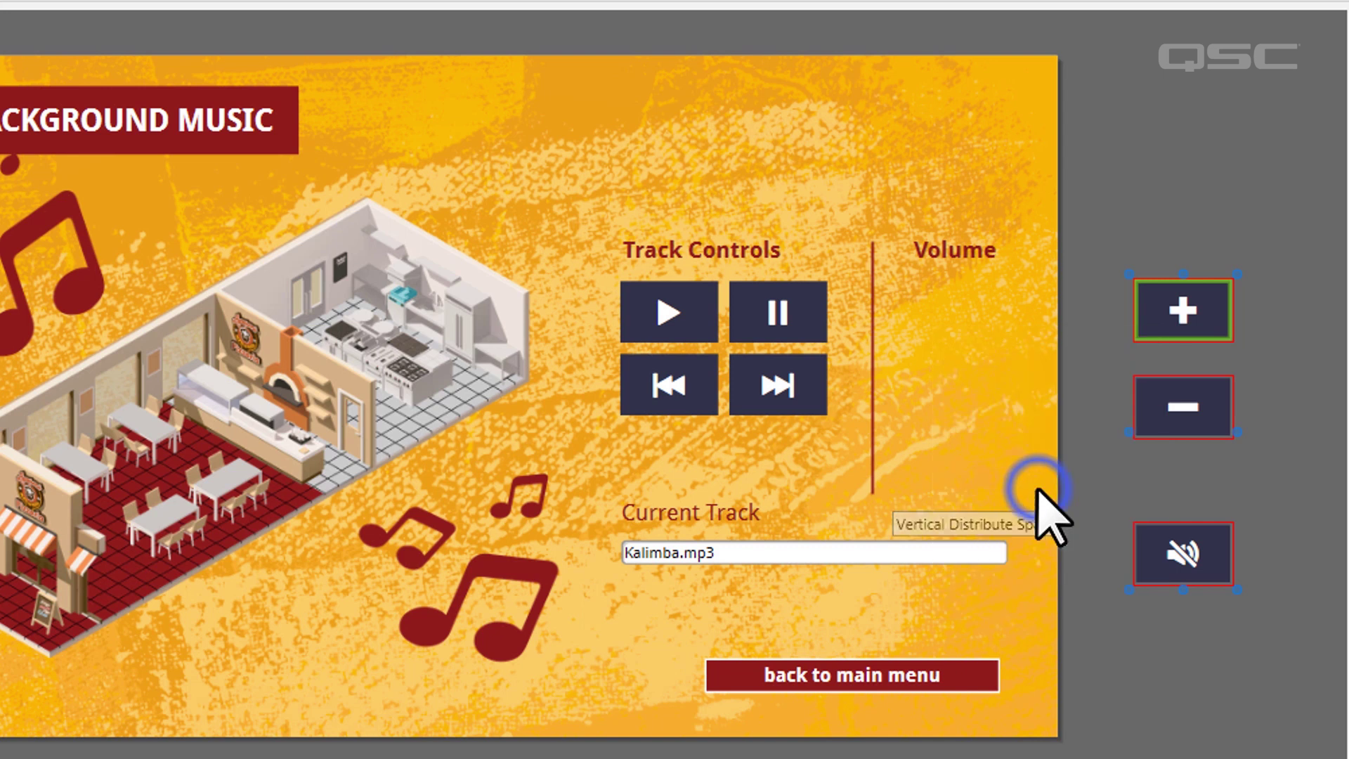
Step: Move the volume buttons under the Volume heading and pack them tightly in a vertical stack
{"action": "left_click_drag", "start_coordinate": [1151, 327], "coordinate": [925, 327]}
{"action": "right_click", "coordinate": [925, 326]}
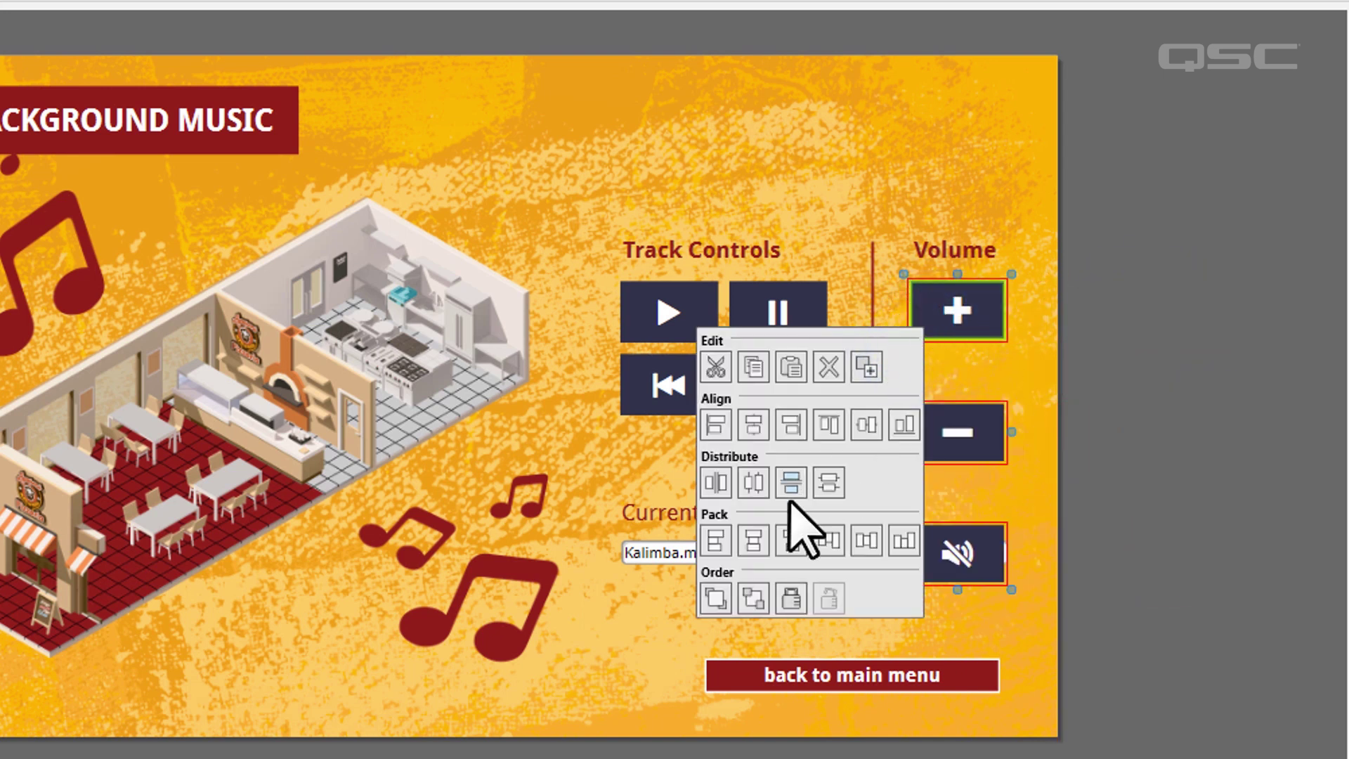
{"action": "left_click", "coordinate": [768, 535]}
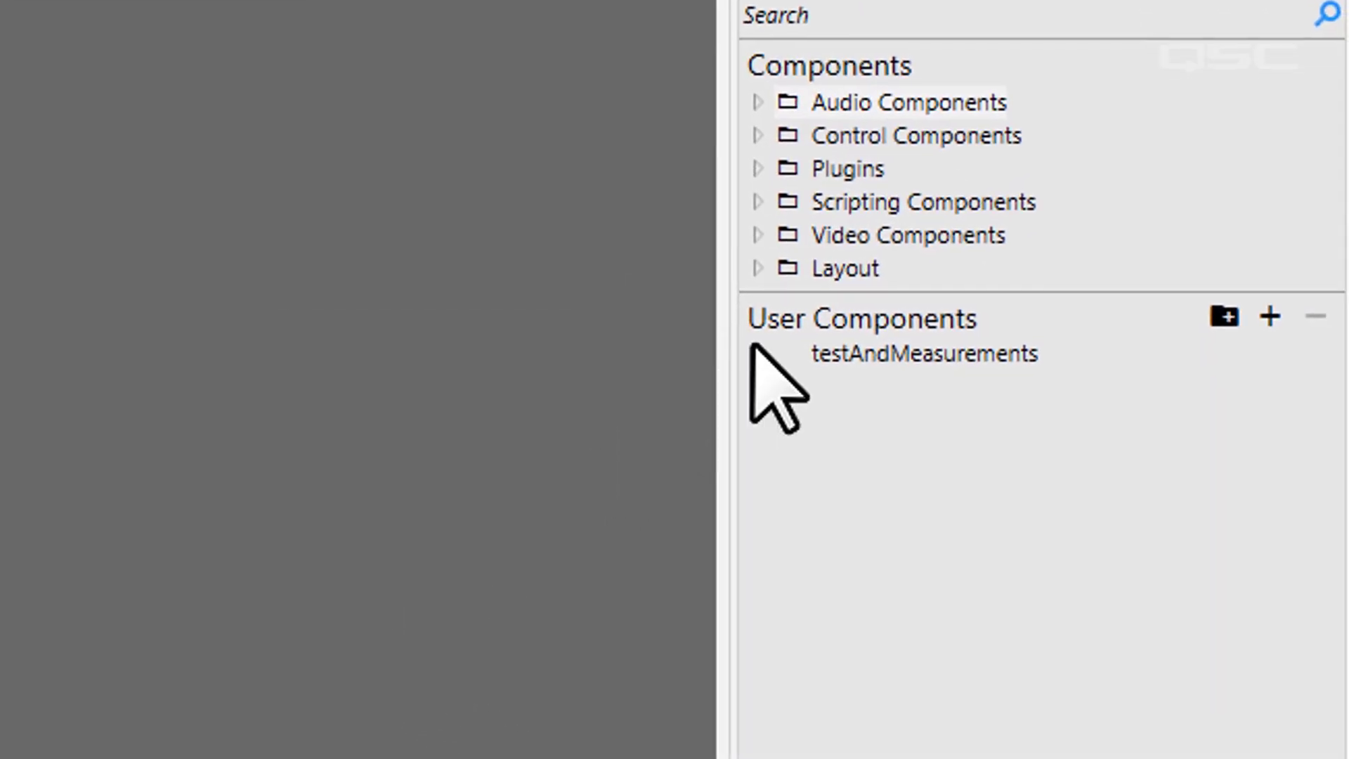
Step: Add a Layout Popup Button at the lower left with a wide, tall panel above it
{"action": "left_click", "coordinate": [756, 269]}
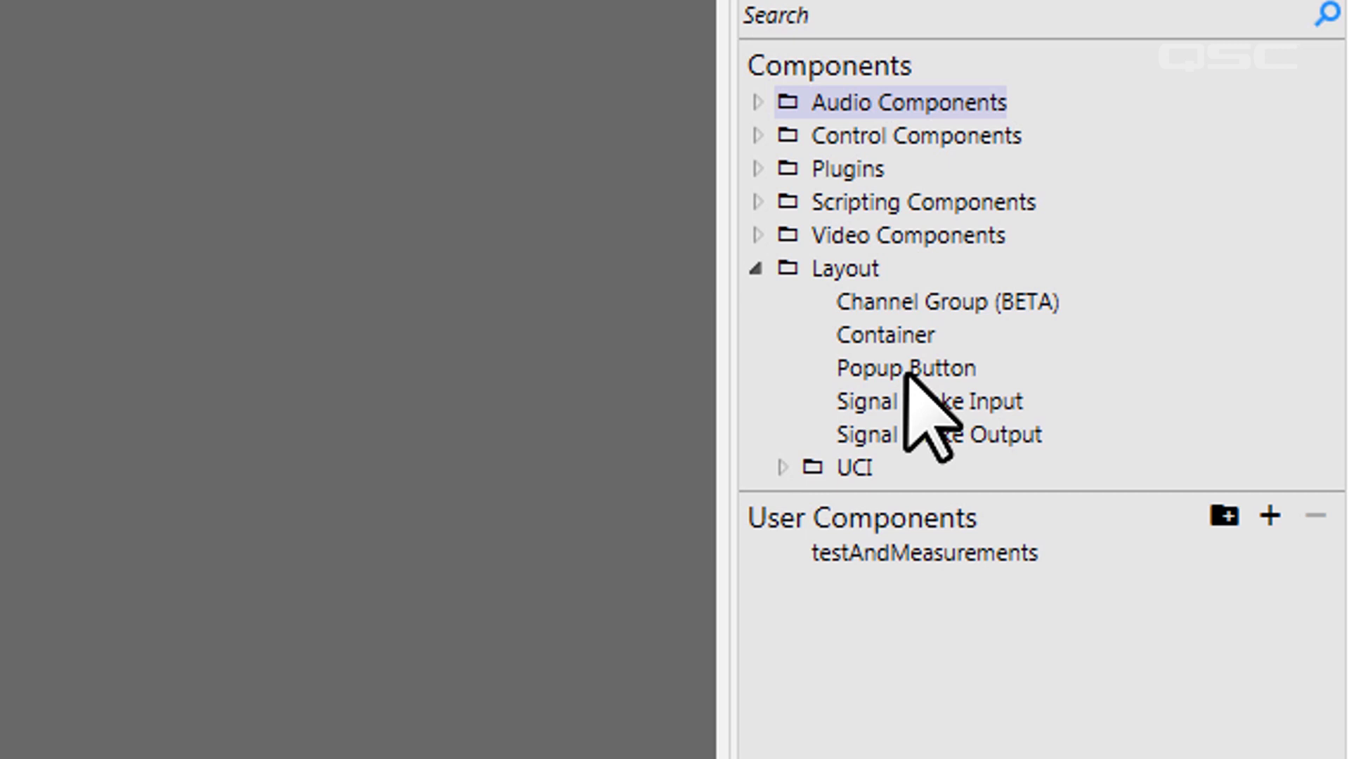
{"action": "left_click_drag", "start_coordinate": [906, 375], "coordinate": [79, 591]}
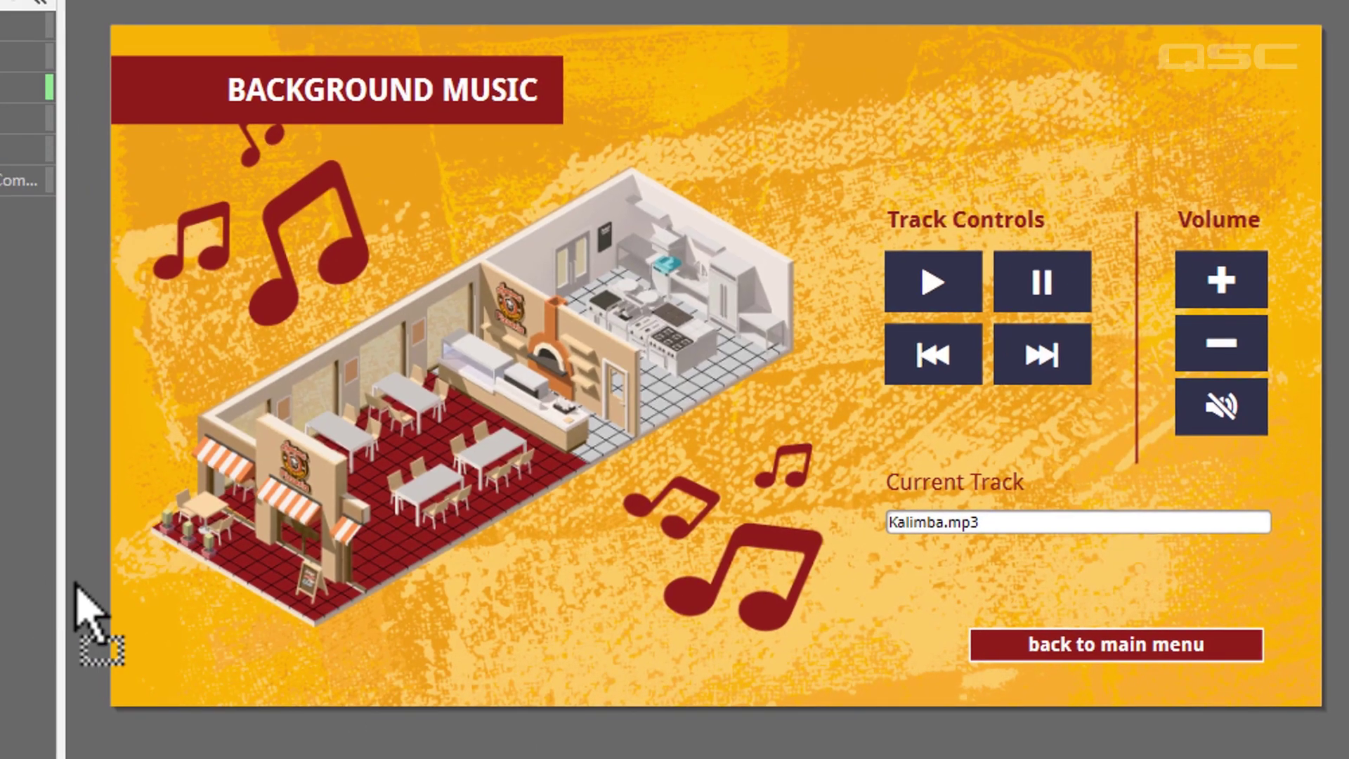
{"action": "left_click", "coordinate": [144, 681]}
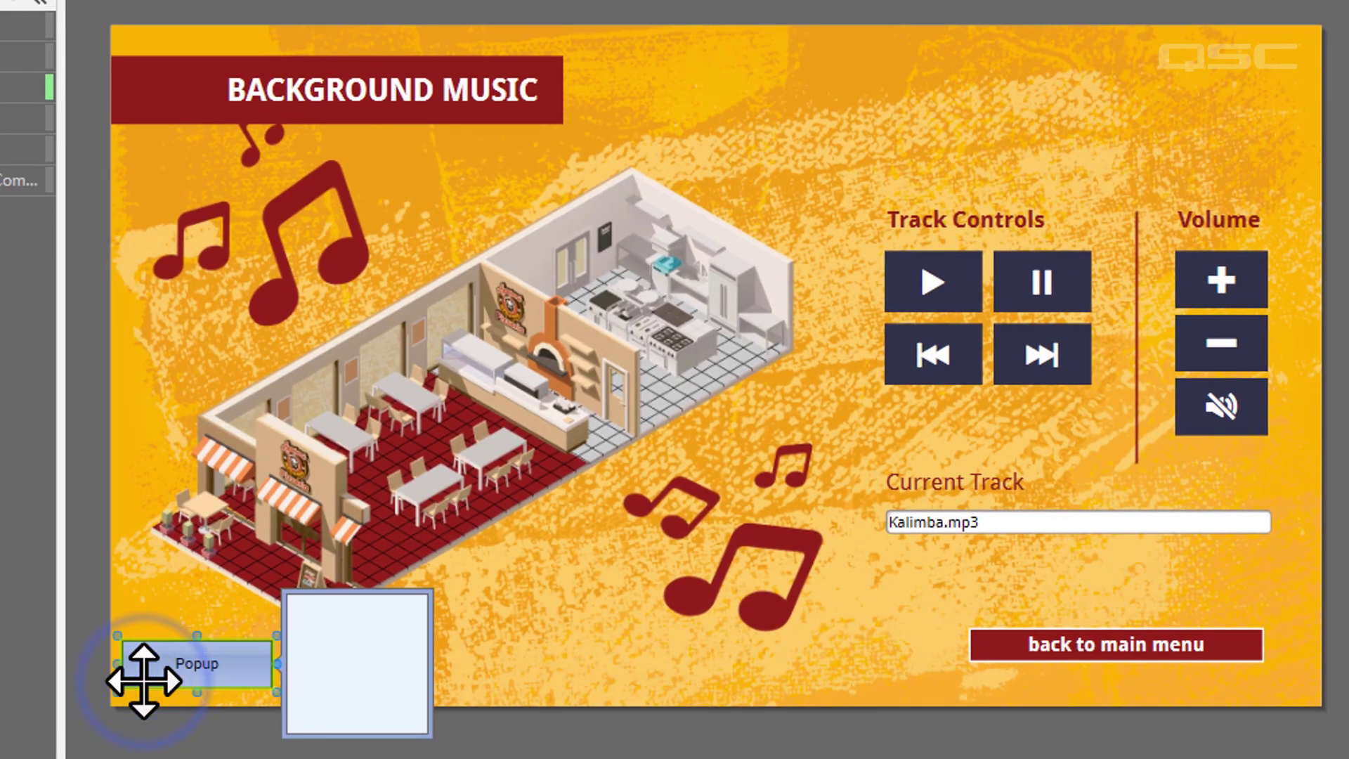
{"action": "left_click_drag", "start_coordinate": [431, 722], "coordinate": [1308, 739]}
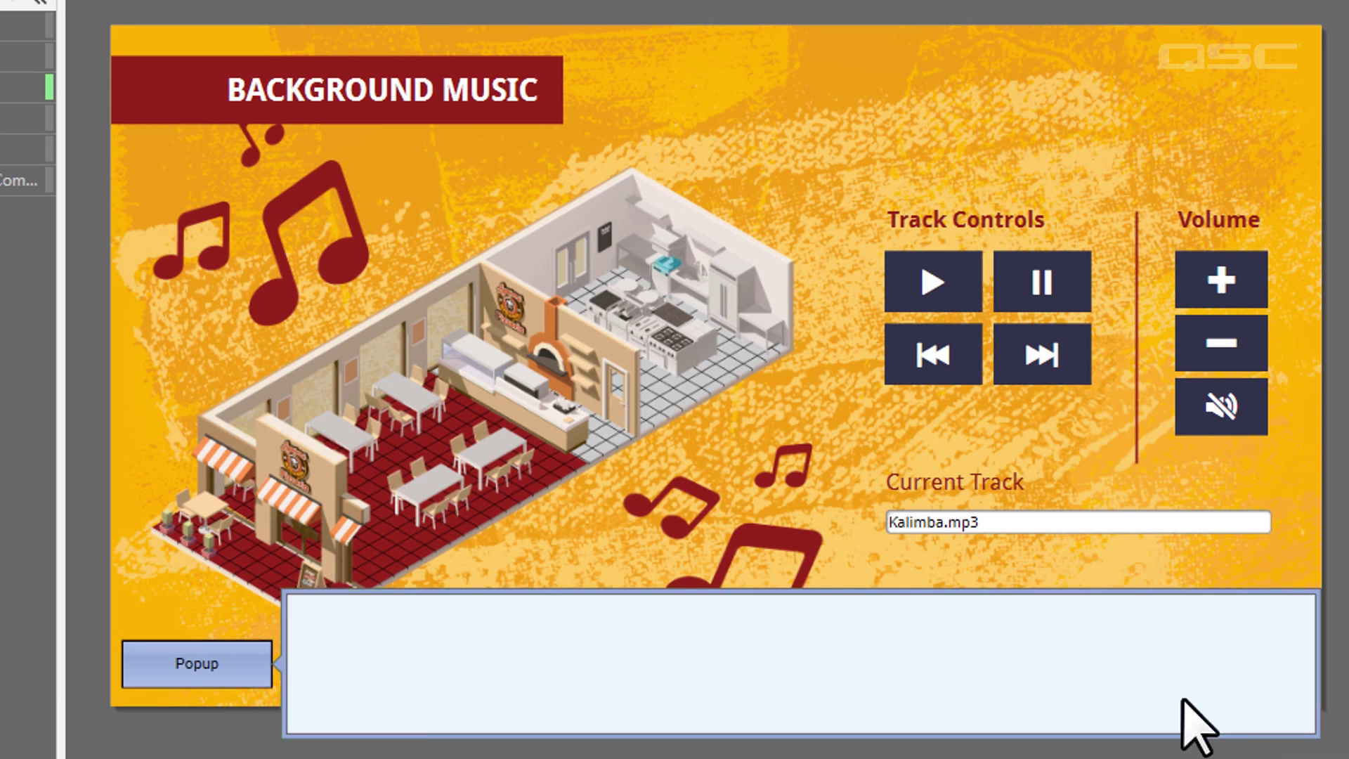
{"action": "left_click_drag", "start_coordinate": [1047, 591], "coordinate": [1061, 297]}
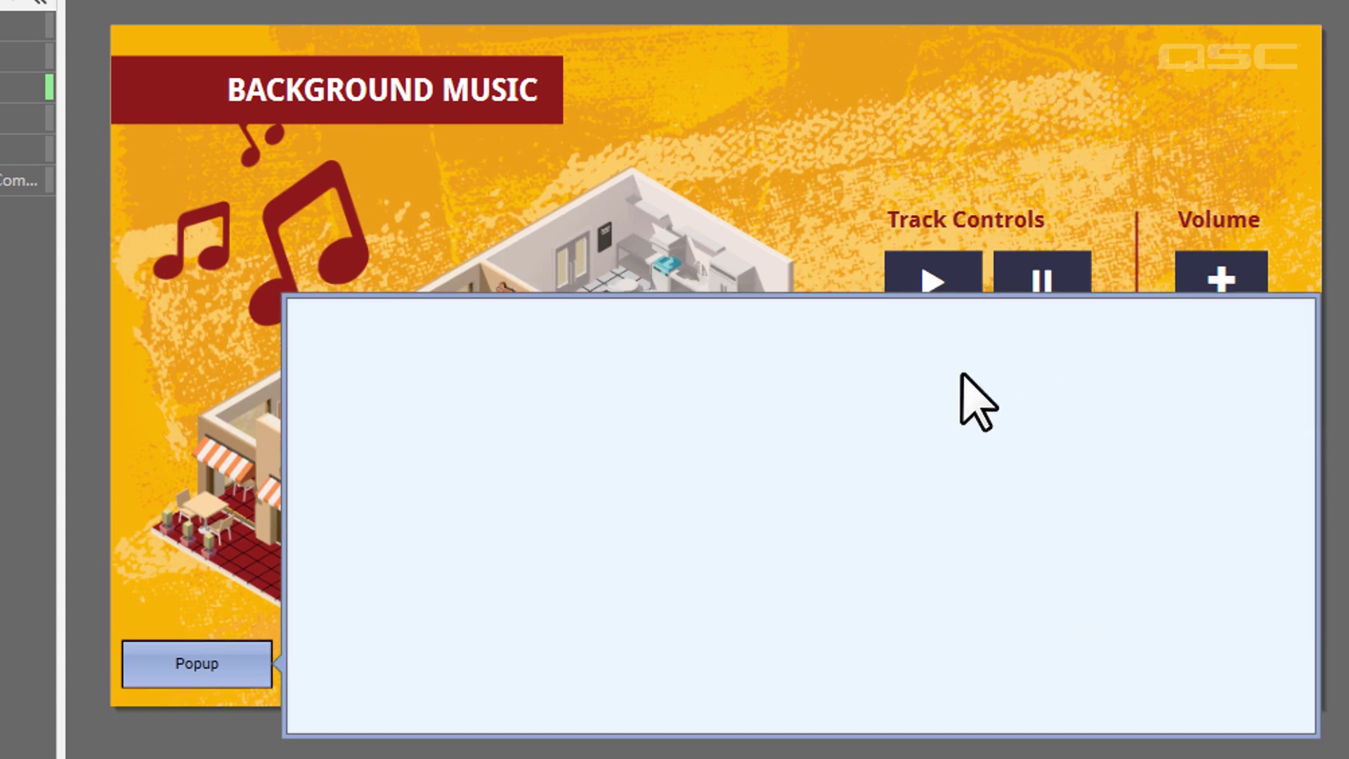
{"action": "left_click", "coordinate": [284, 659]}
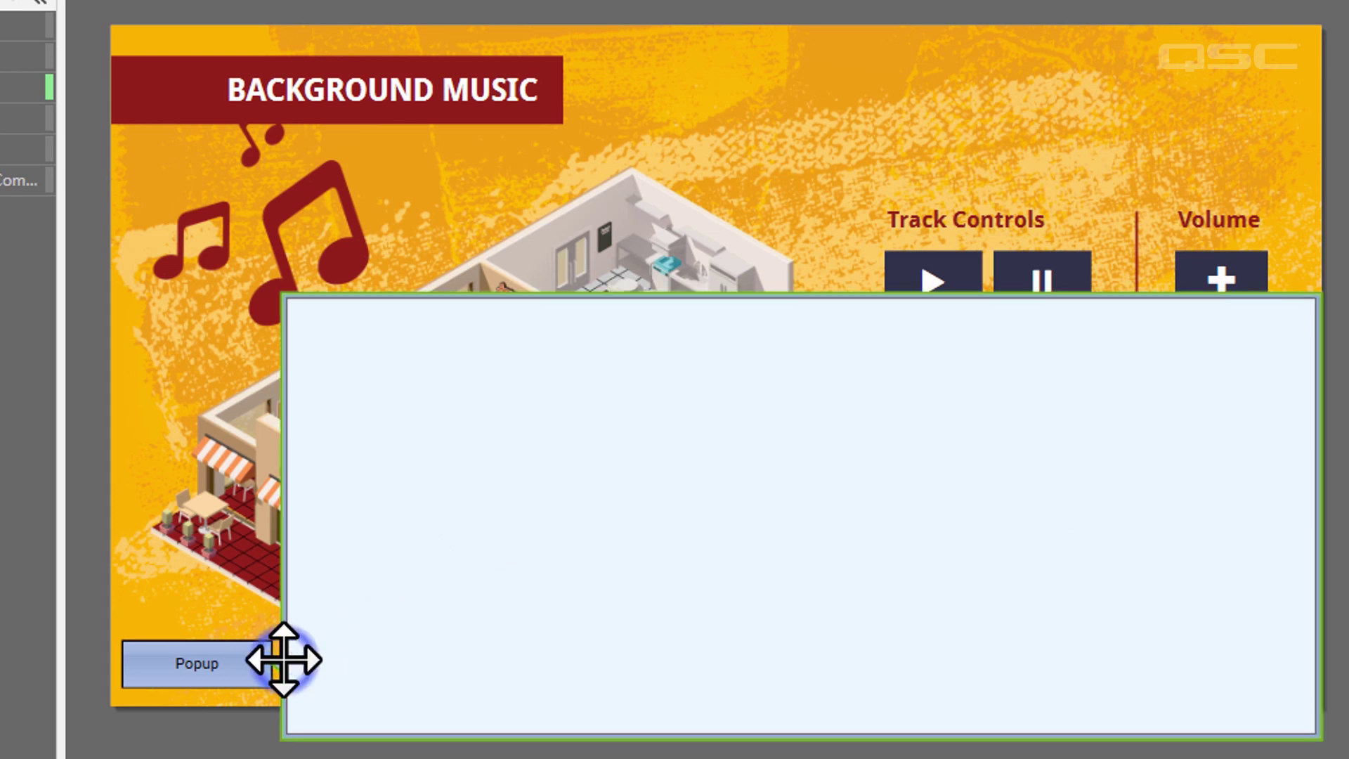
{"action": "left_click_drag", "start_coordinate": [272, 650], "coordinate": [243, 655]}
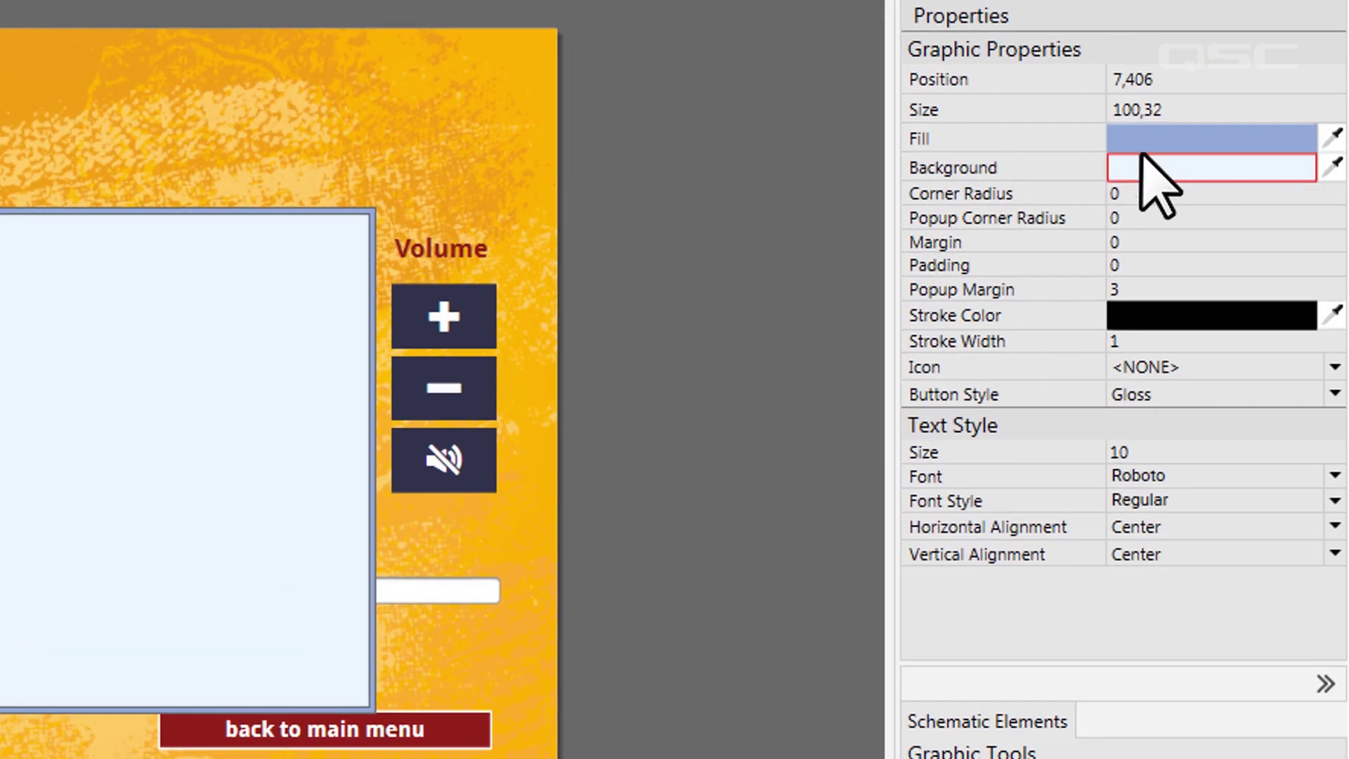
Step: Give the popup panel a dark navy fill and a grey background
{"action": "left_click", "coordinate": [1163, 141]}
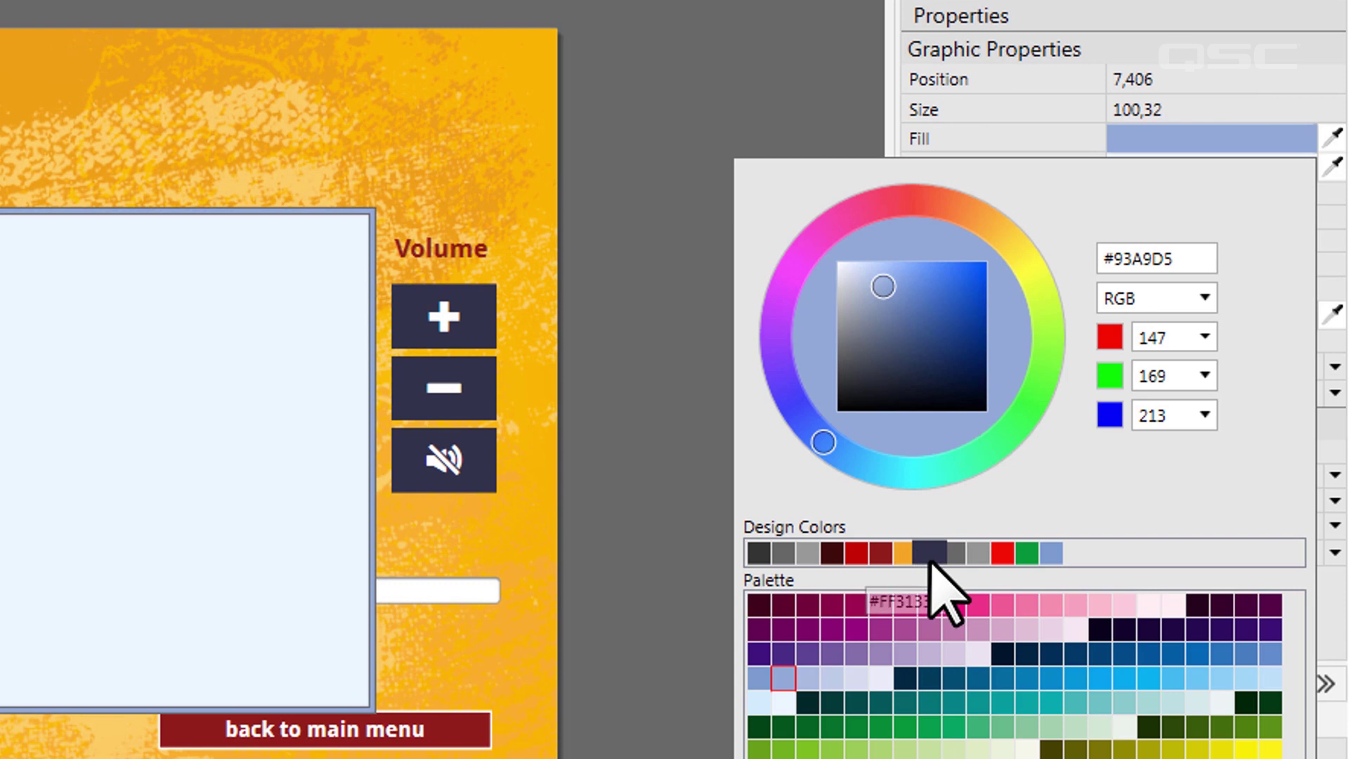
{"action": "left_click", "coordinate": [931, 555]}
{"action": "left_click", "coordinate": [1126, 168]}
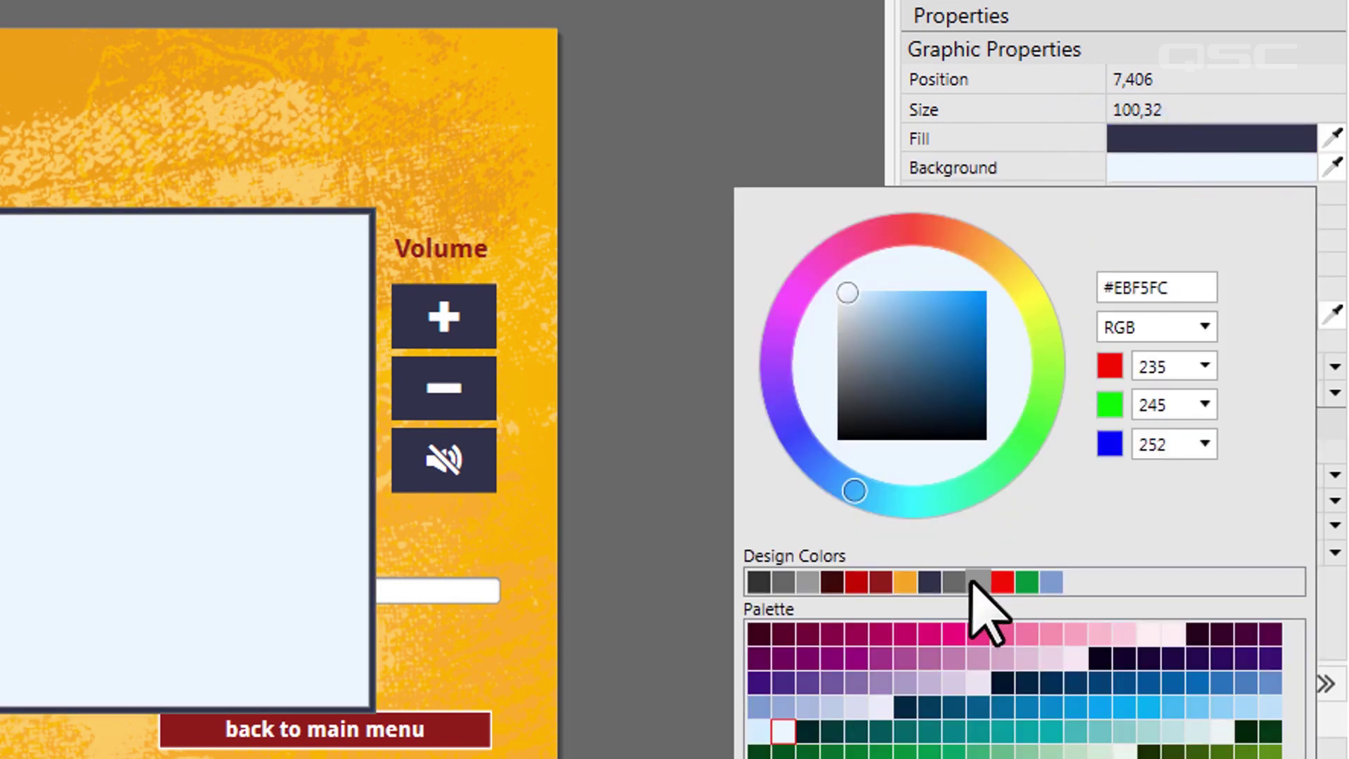
{"action": "left_click", "coordinate": [976, 582]}
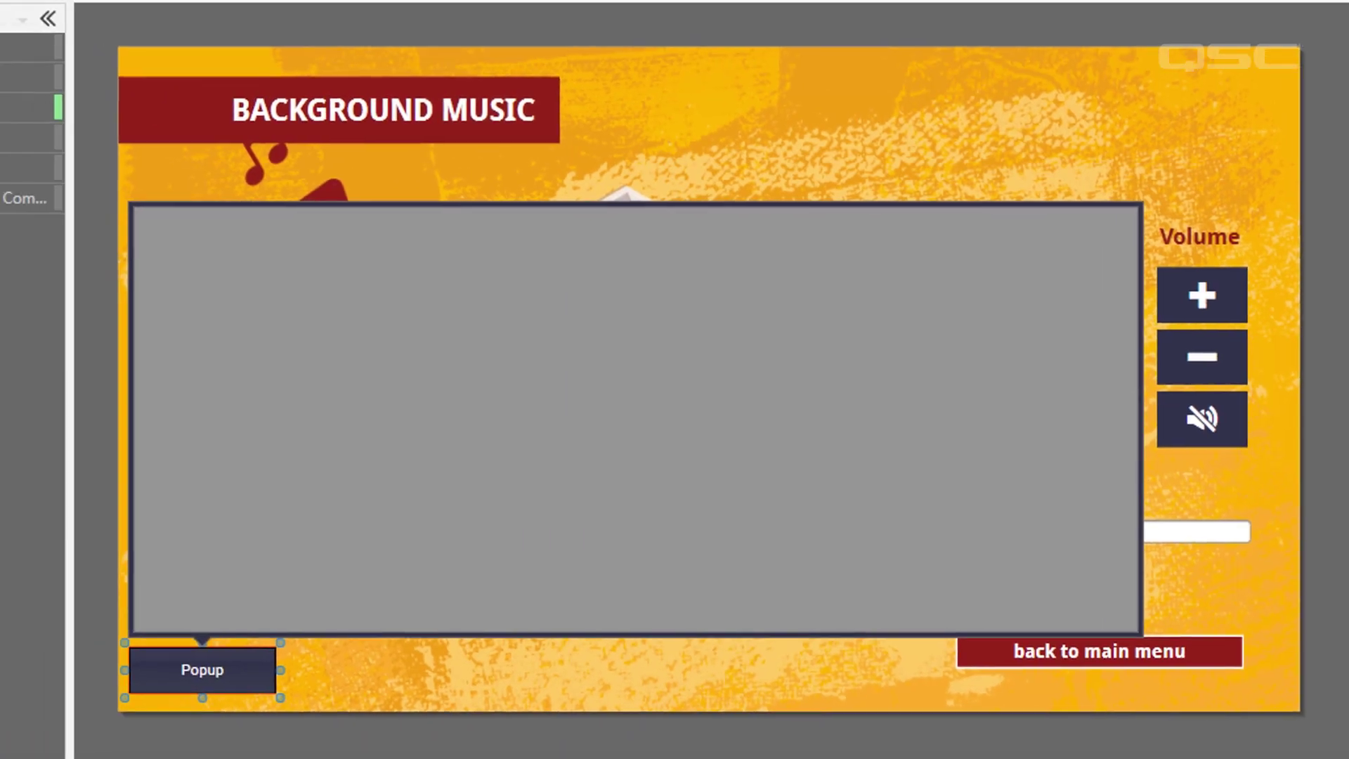
Step: In the emulated UCI, raise the Patio gain on Room Gain Control and open the dining amplifier status
{"action": "left_click", "coordinate": [209, 743]}
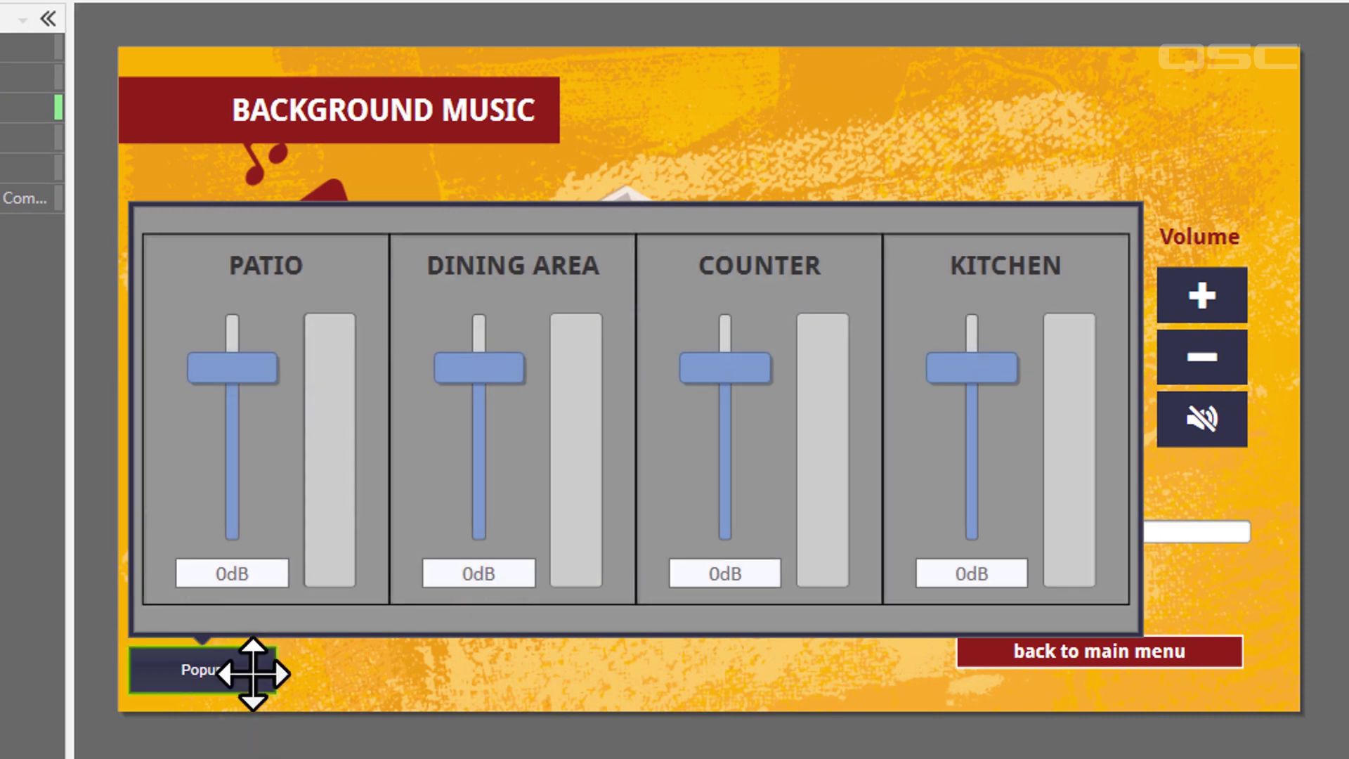
{"action": "left_click", "coordinate": [253, 673]}
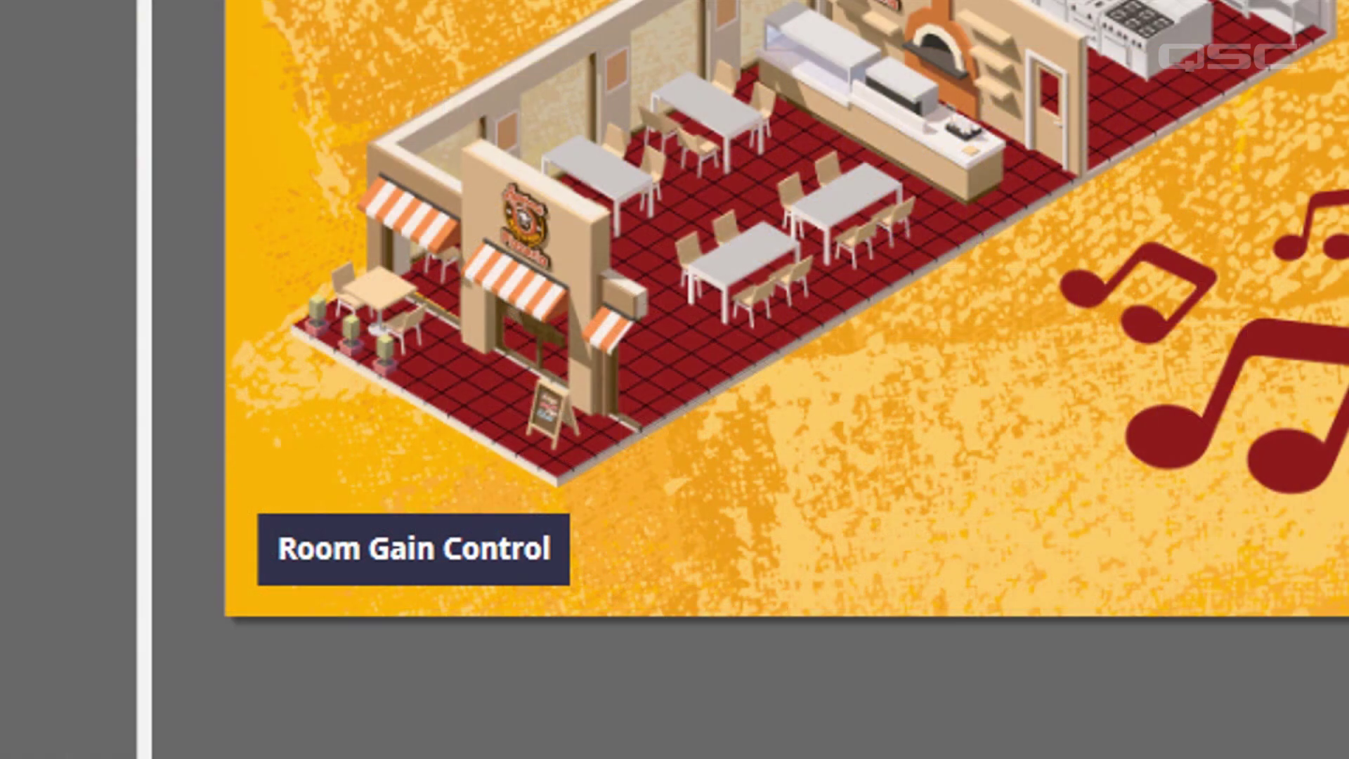
{"action": "left_click", "coordinate": [422, 578]}
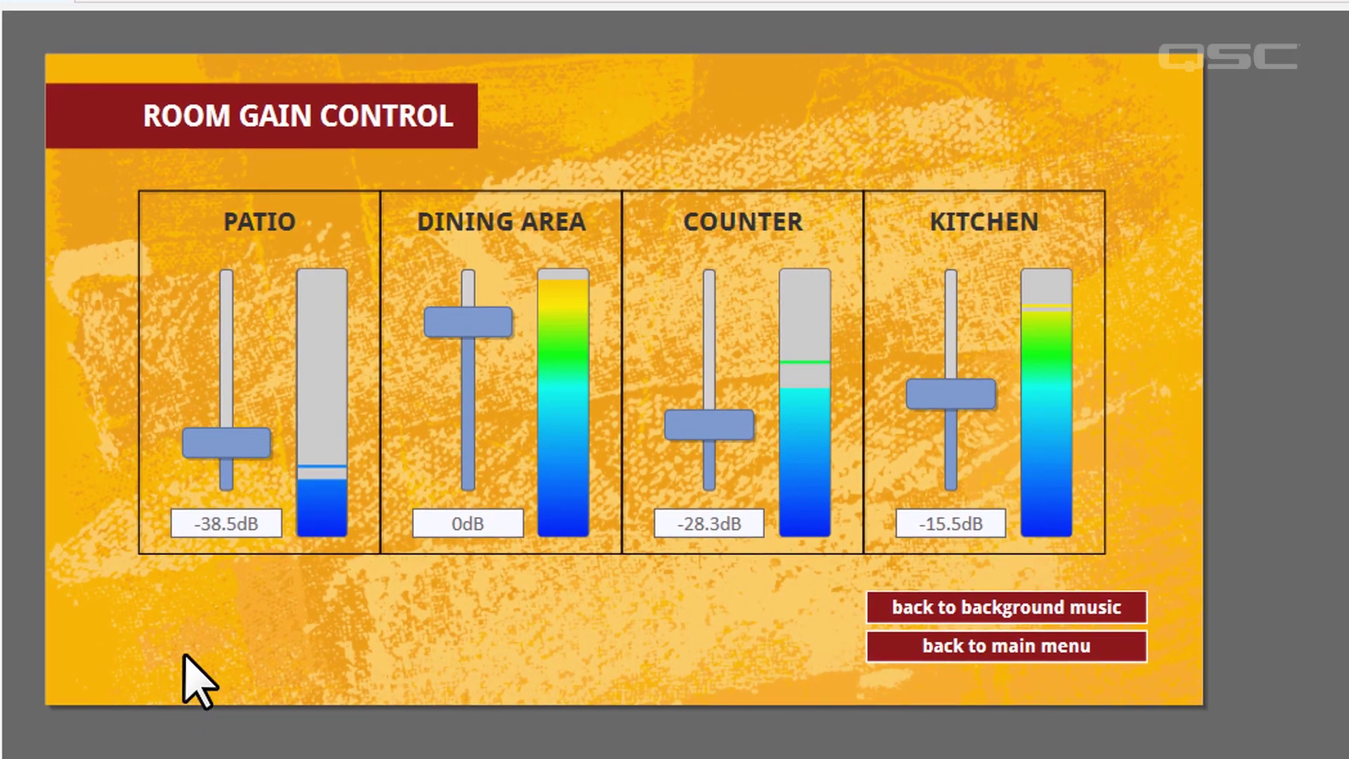
{"action": "left_click", "coordinate": [216, 448]}
{"action": "left_click_drag", "start_coordinate": [216, 434], "coordinate": [216, 415]}
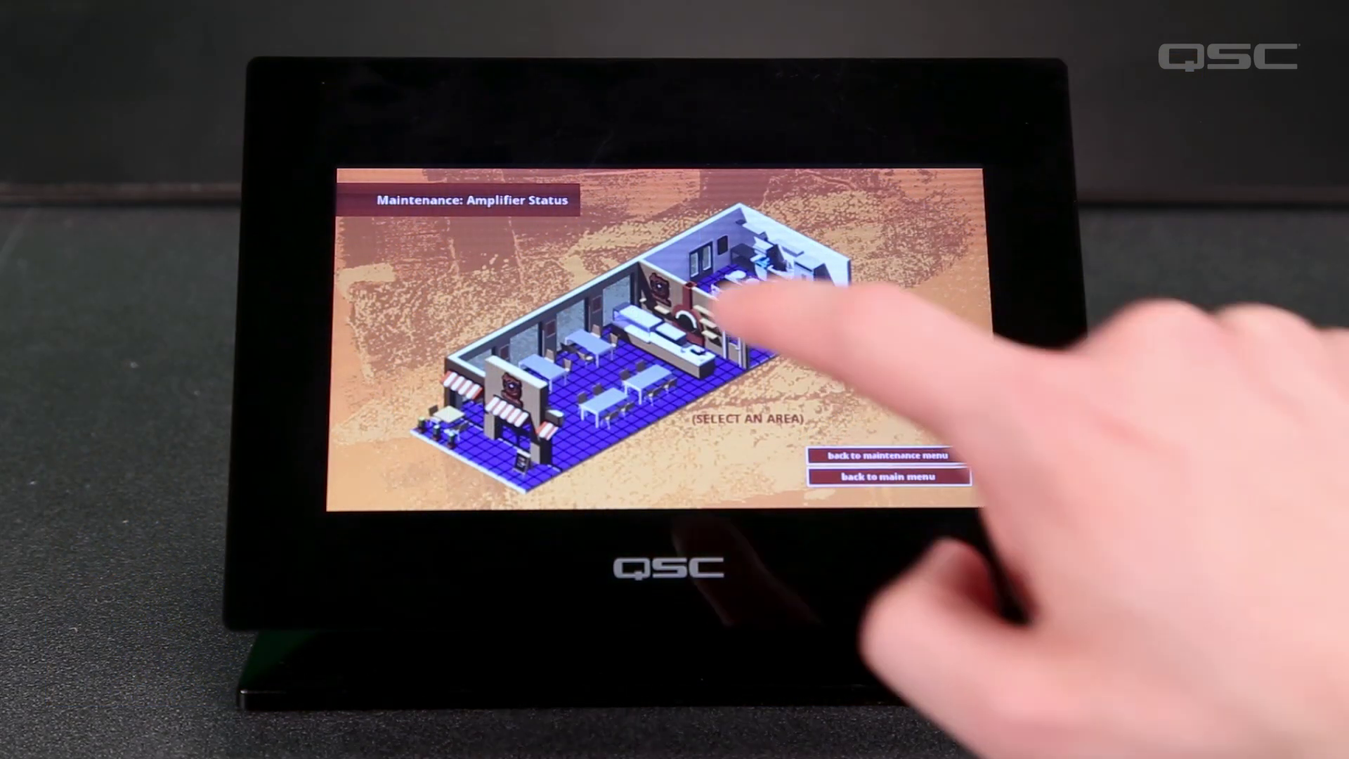
{"action": "left_click", "coordinate": [619, 390]}
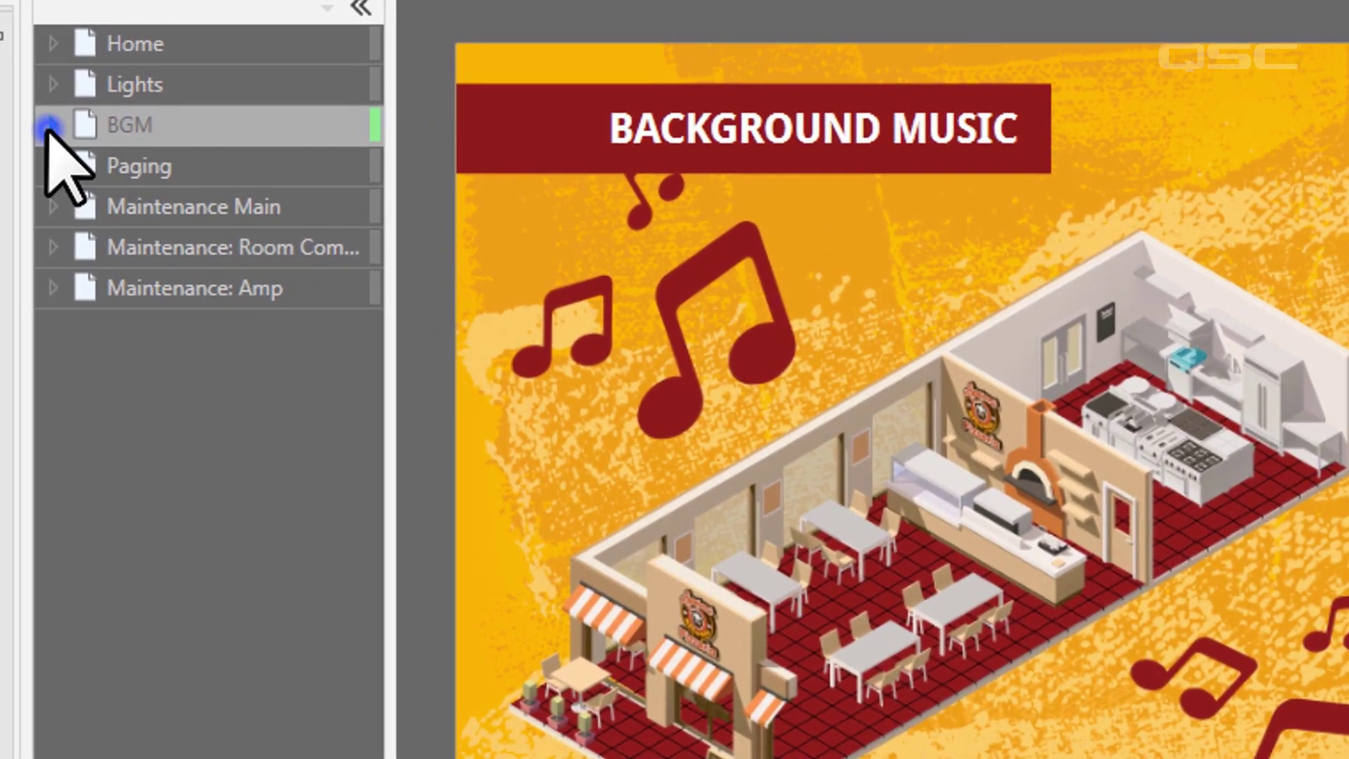
{"action": "left_click", "coordinate": [39, 91]}
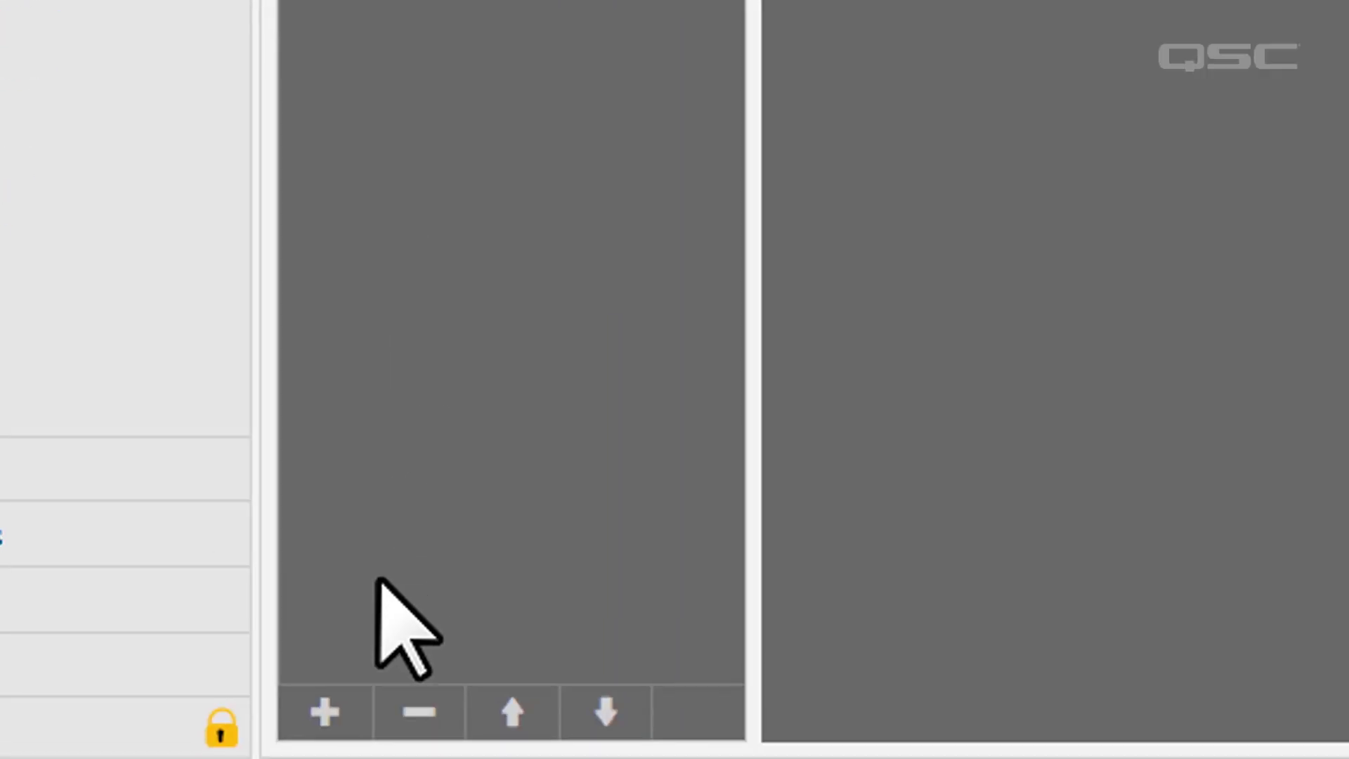
Step: Add Layer 2 to the BGM page and expand Layer 1 to list its controls
{"action": "left_click", "coordinate": [335, 708]}
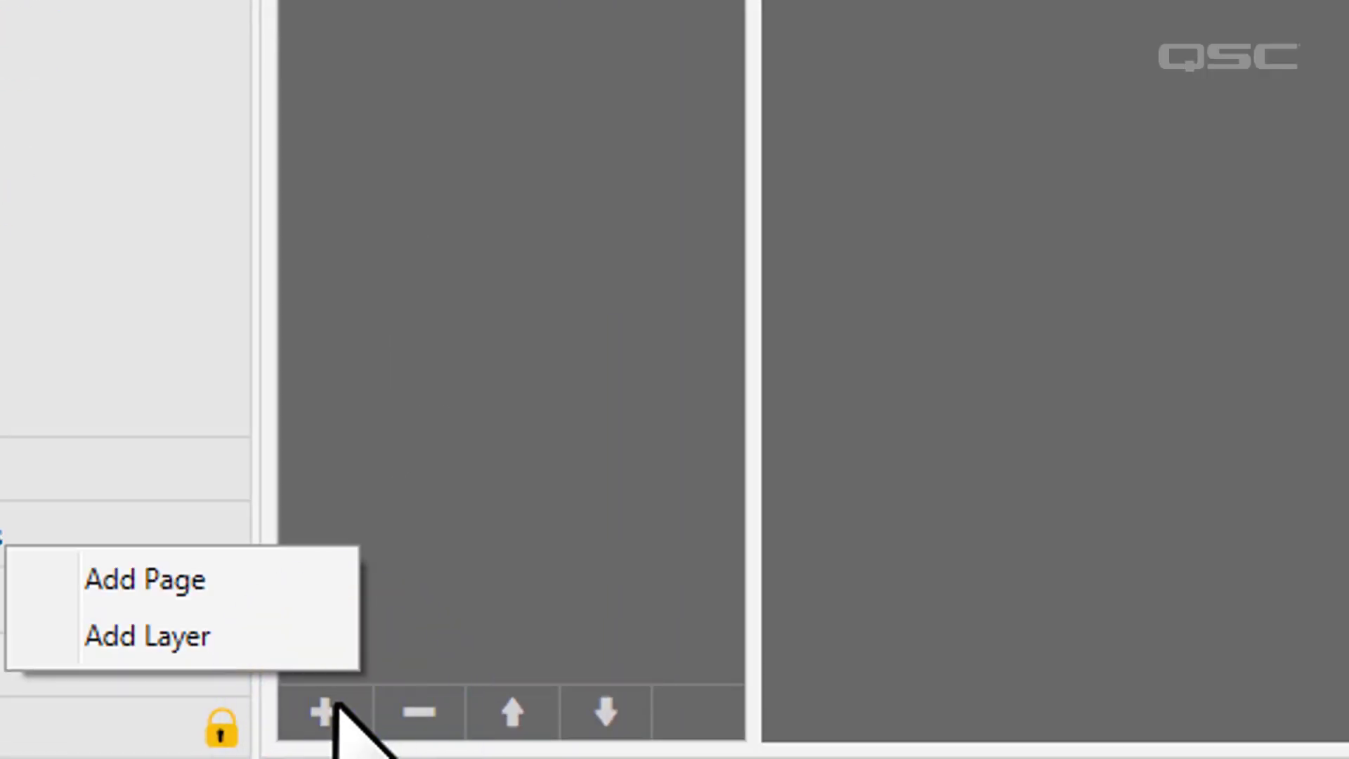
{"action": "left_click", "coordinate": [305, 635]}
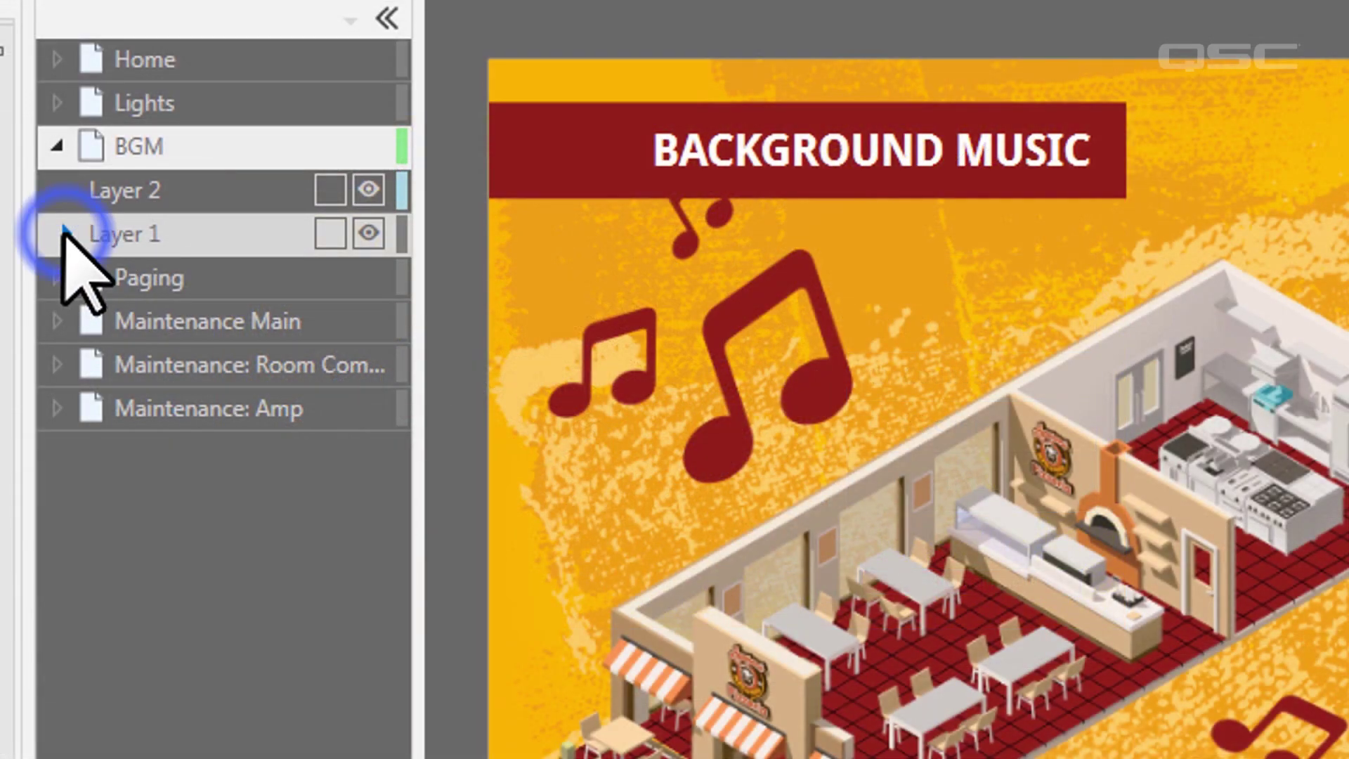
{"action": "left_click", "coordinate": [65, 232]}
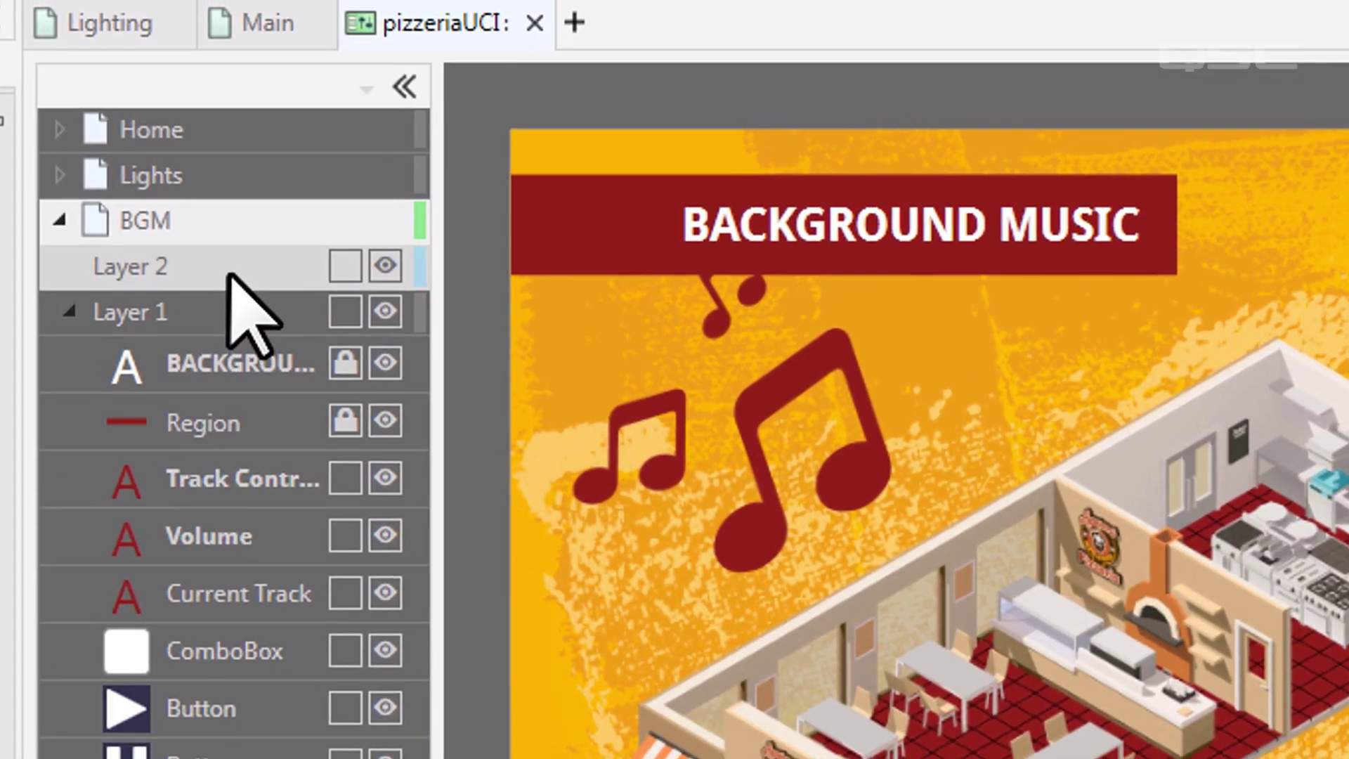
Step: With Layer 2 active, copy the Audio Player's Playlist control from Main and paste it onto the page
{"action": "left_click", "coordinate": [159, 168]}
{"action": "left_click", "coordinate": [183, 3]}
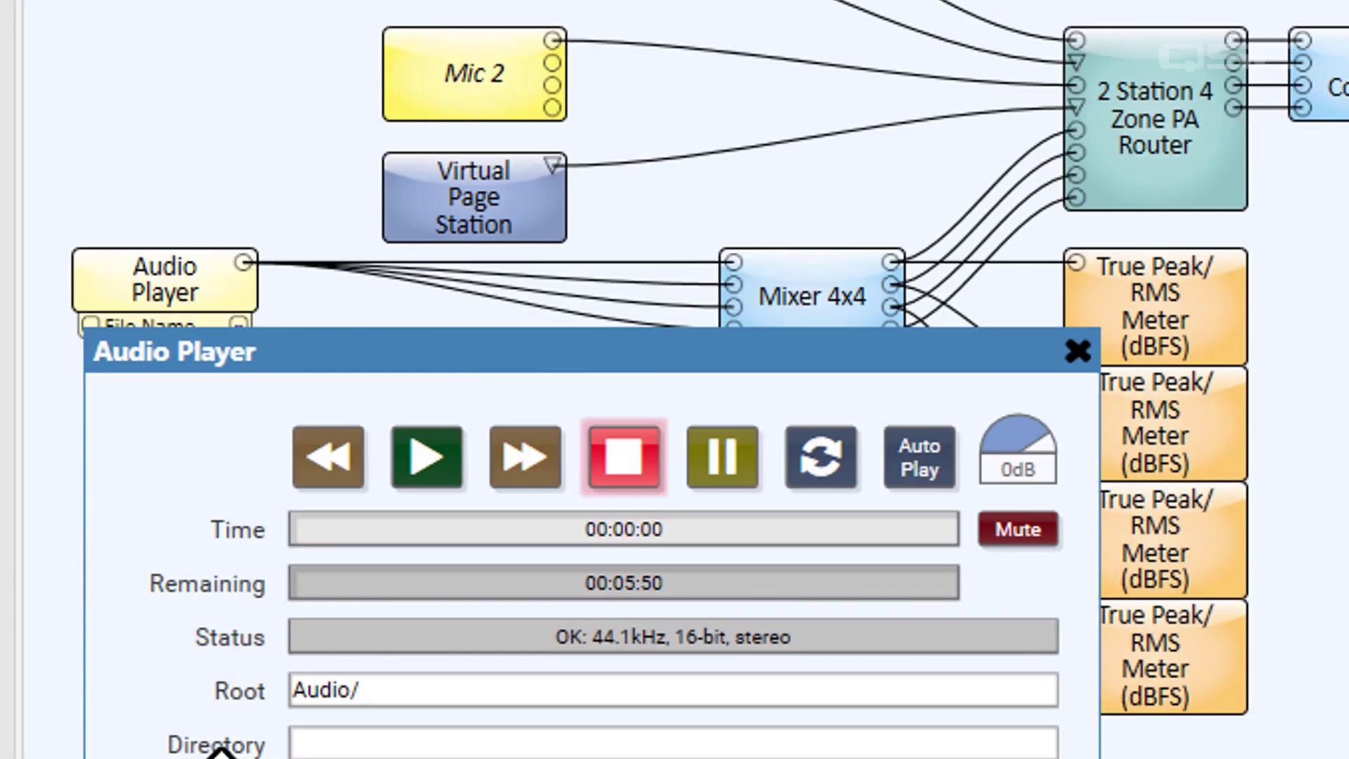
{"action": "key", "text": "ctrl+c"}
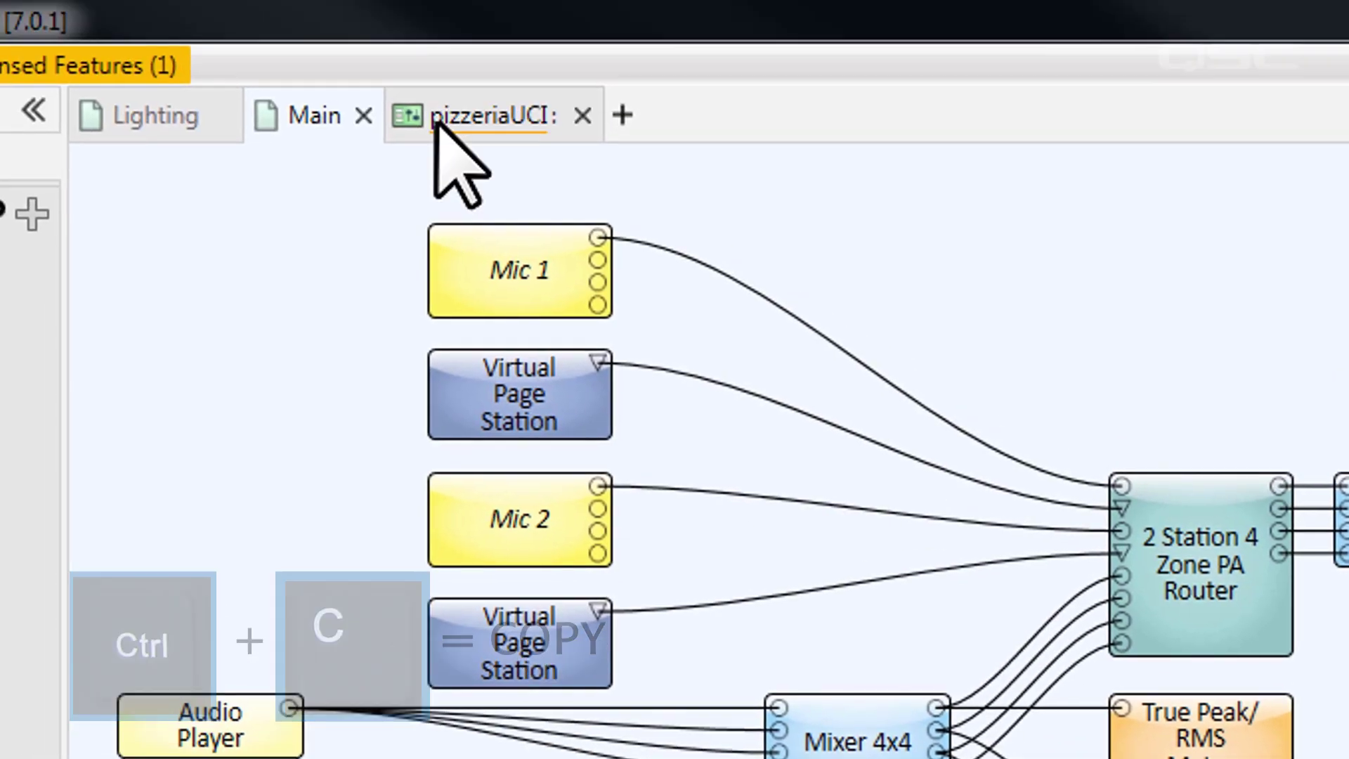
{"action": "left_click", "coordinate": [443, 126]}
{"action": "key", "text": "ctrl+v"}
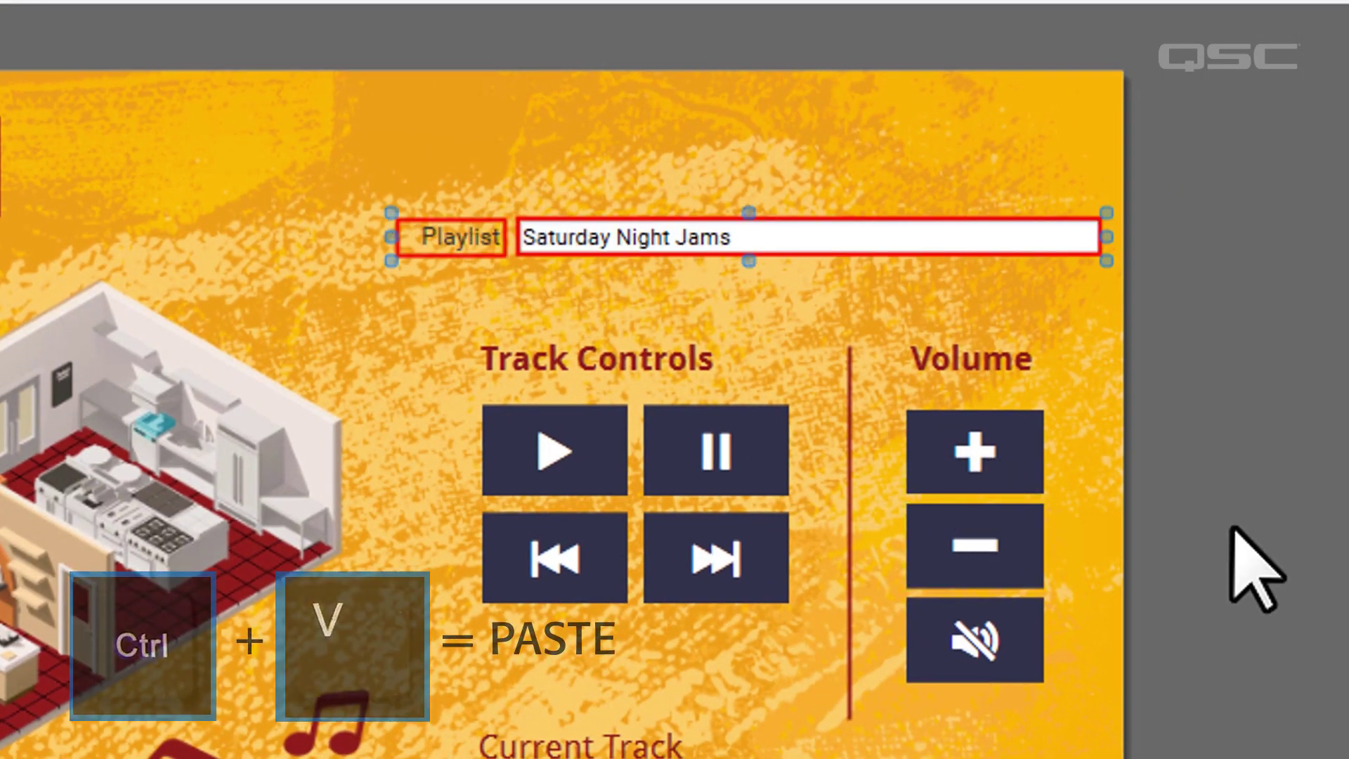
{"action": "left_click", "coordinate": [1237, 558]}
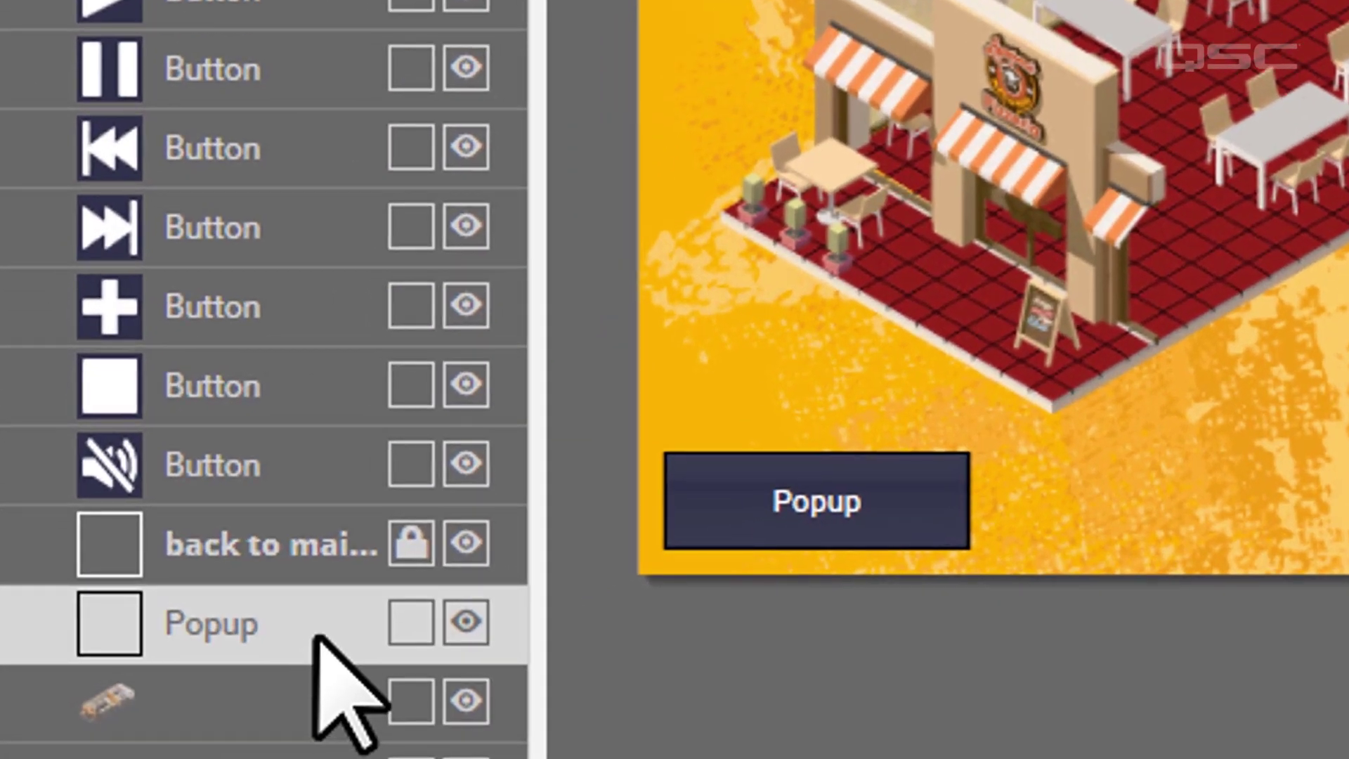
Step: Lock and hide the Popup button, then group the track and volume controls
{"action": "left_click", "coordinate": [411, 622]}
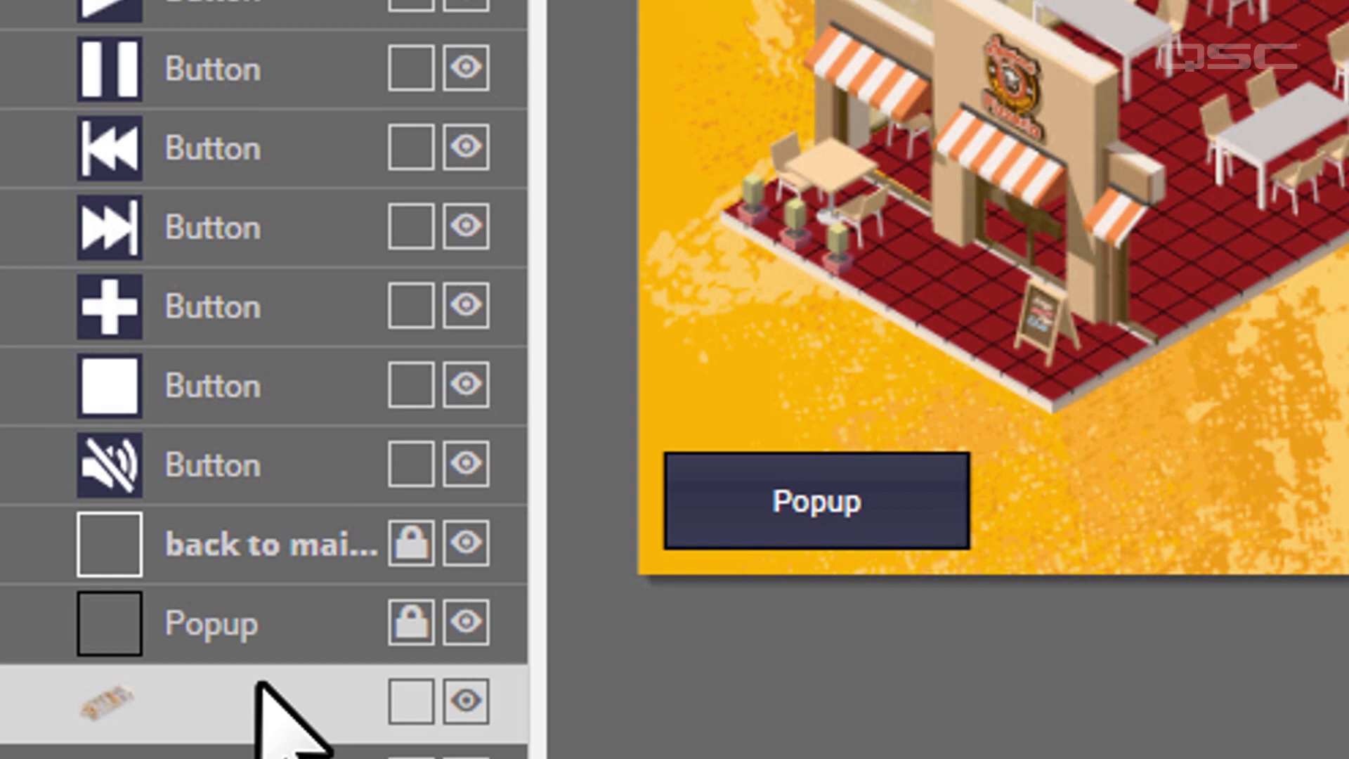
{"action": "left_click", "coordinate": [466, 622]}
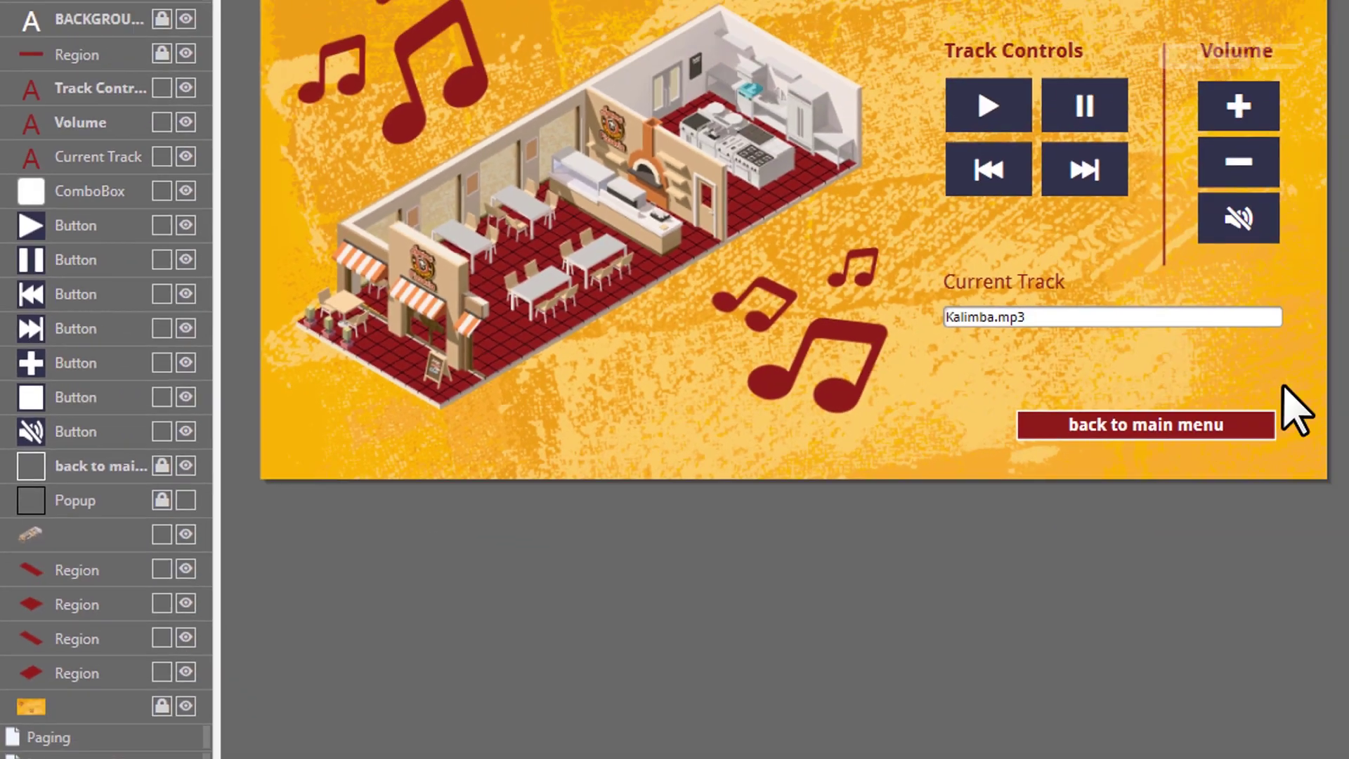
{"action": "left_click_drag", "start_coordinate": [1205, 383], "coordinate": [945, 55]}
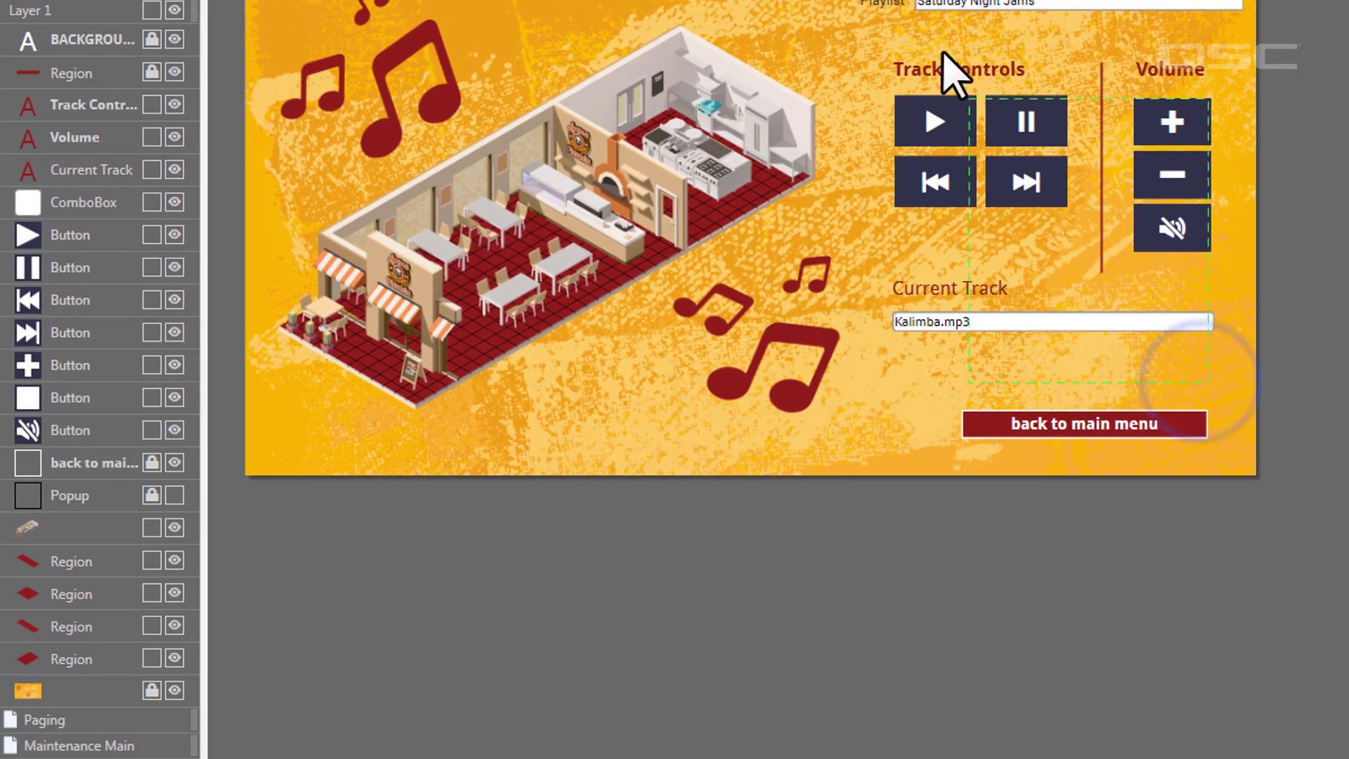
{"action": "key", "text": "ctrl+g"}
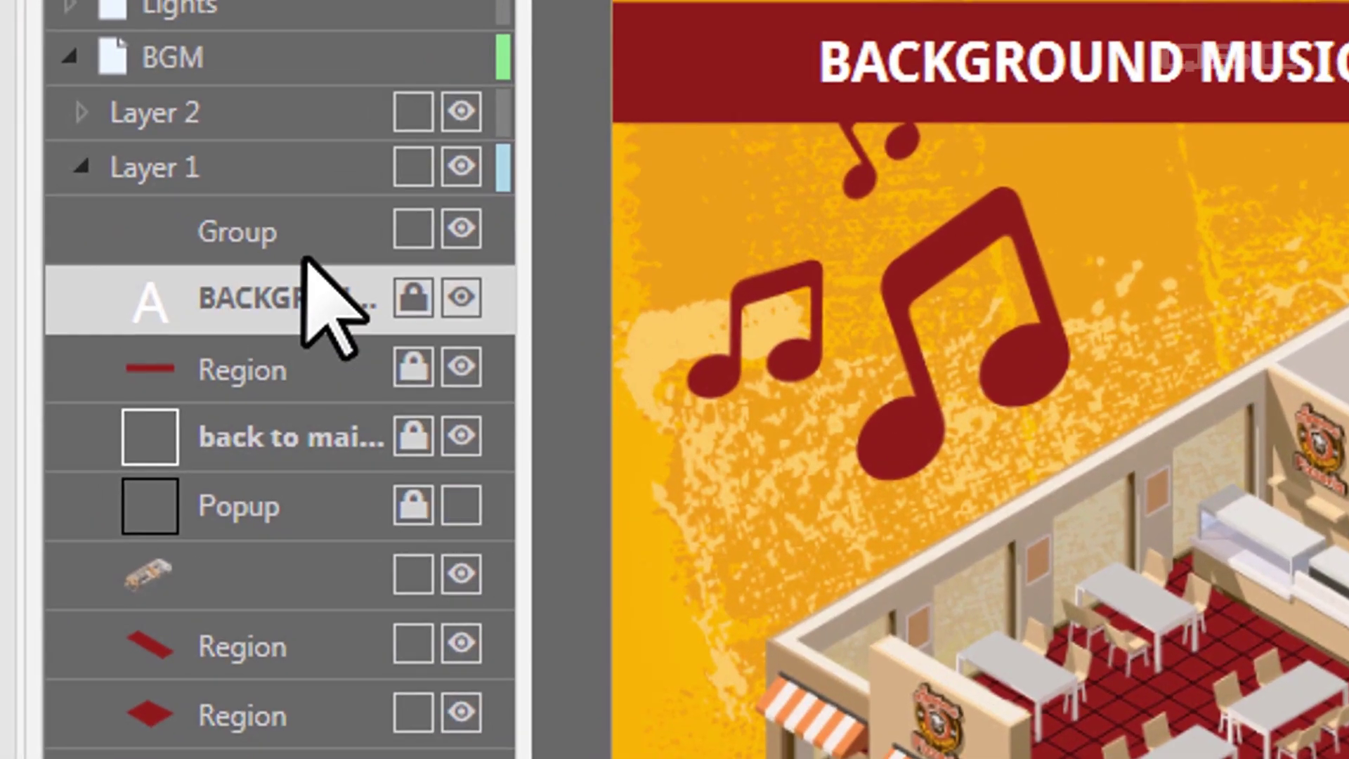
Step: Move the group onto Layer 2, hide Layer 2, and lock Layer 3's background image
{"action": "left_click_drag", "start_coordinate": [302, 235], "coordinate": [282, 158]}
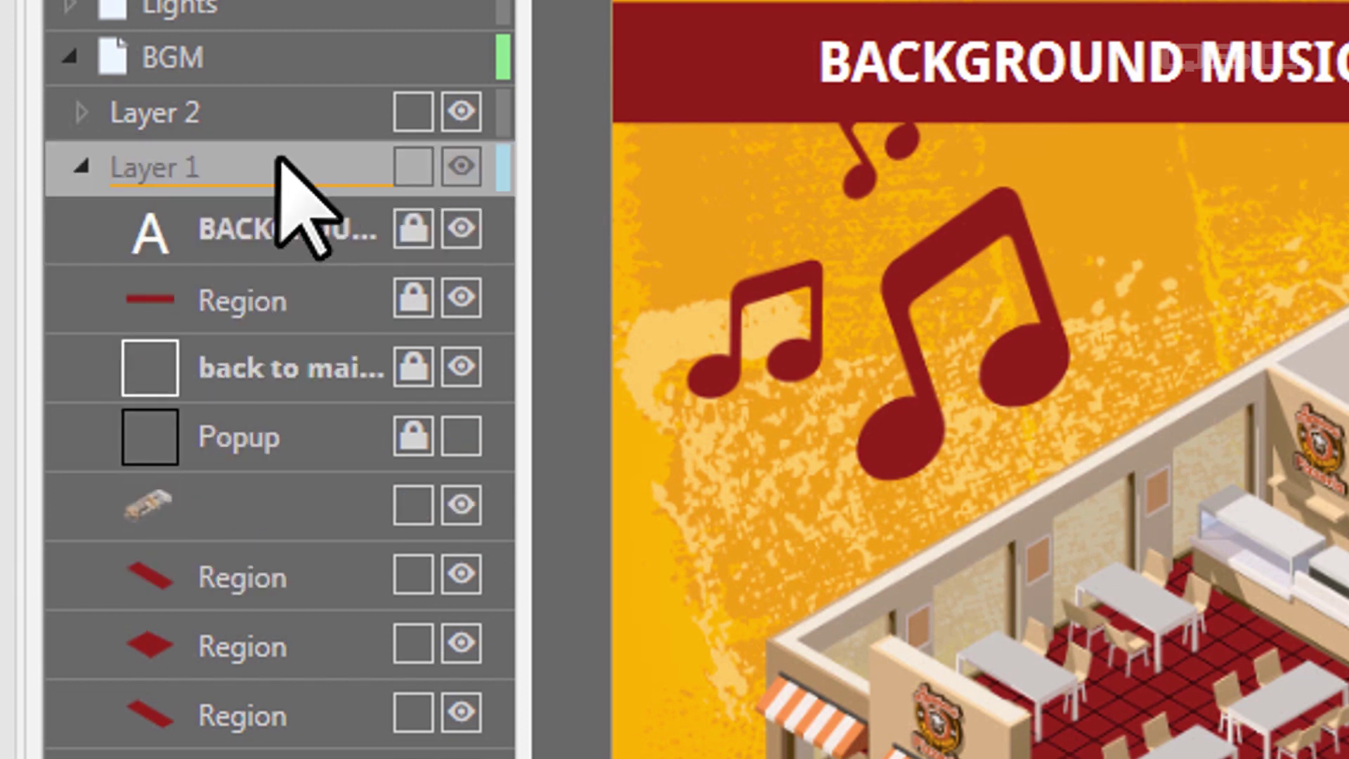
{"action": "left_click", "coordinate": [457, 112]}
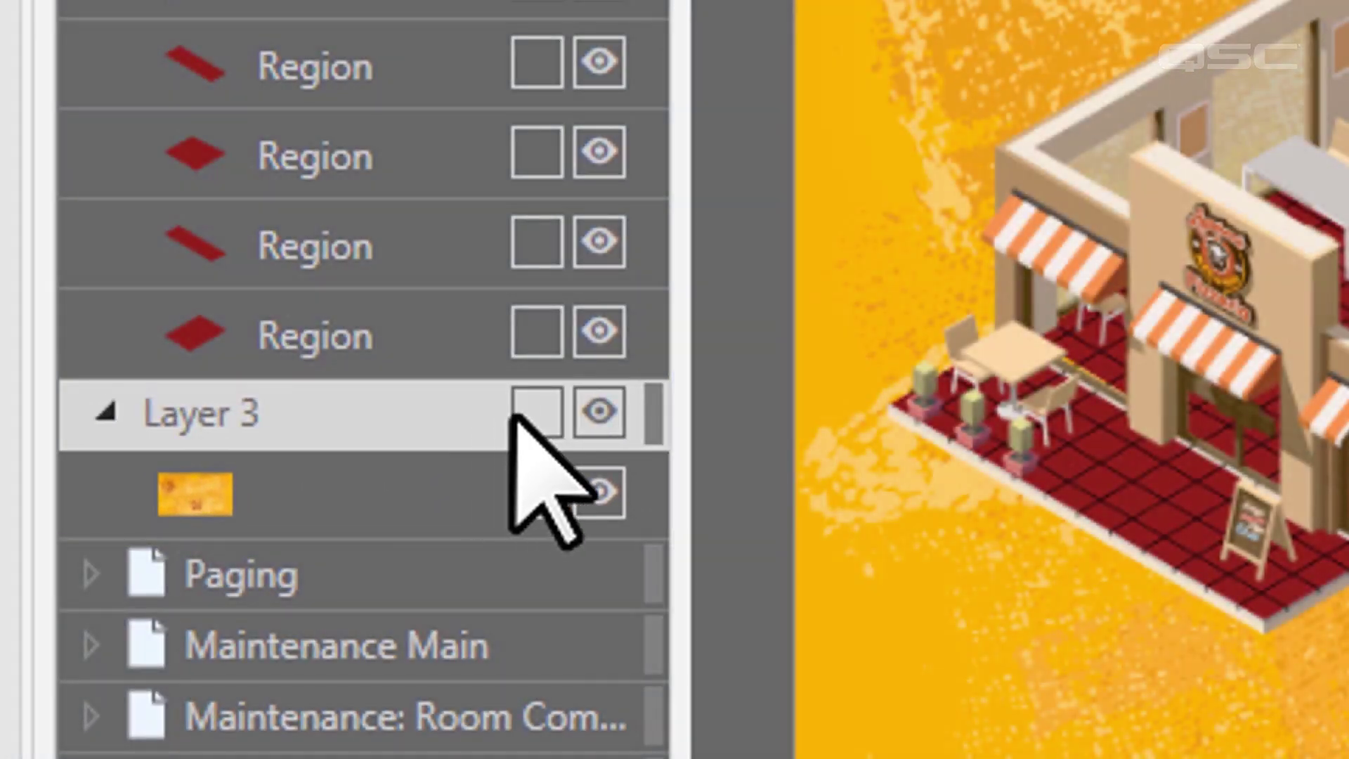
{"action": "left_click", "coordinate": [537, 413]}
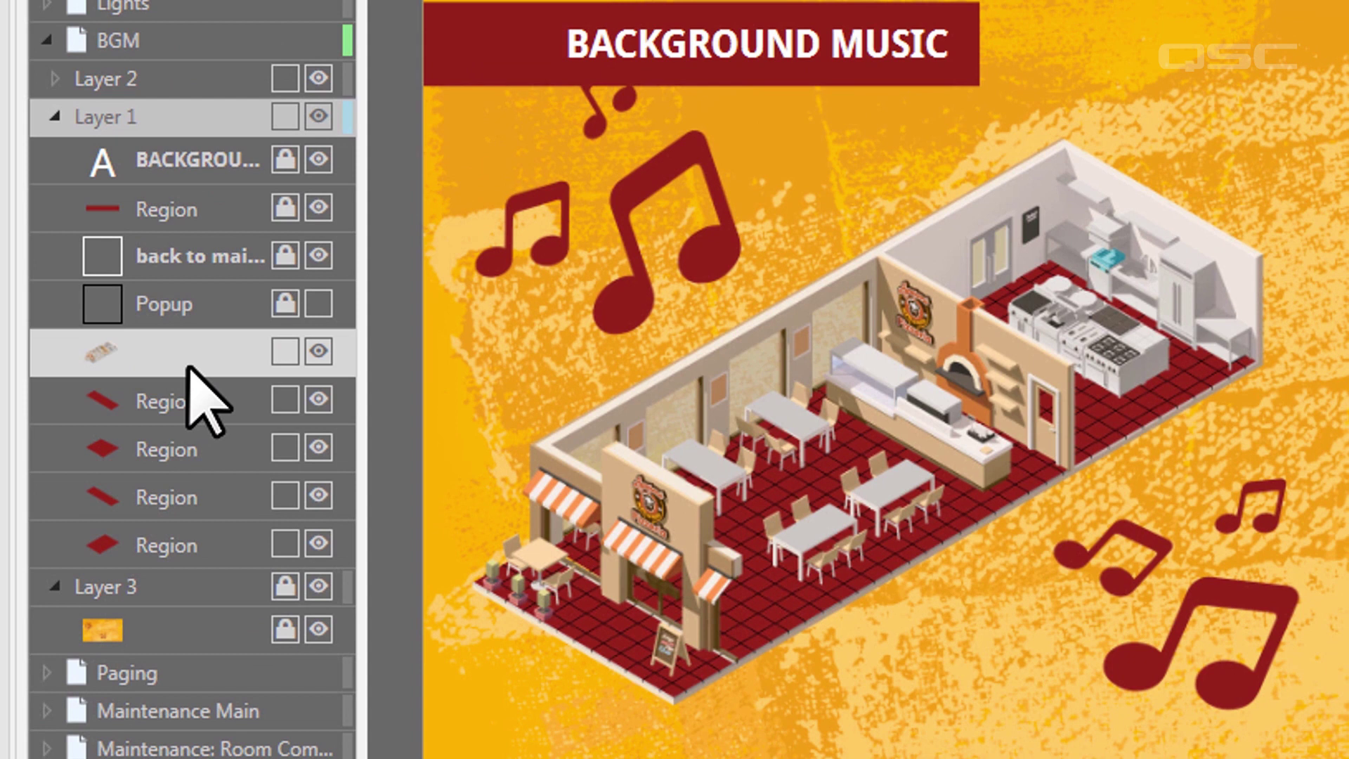
{"action": "left_click", "coordinate": [188, 359]}
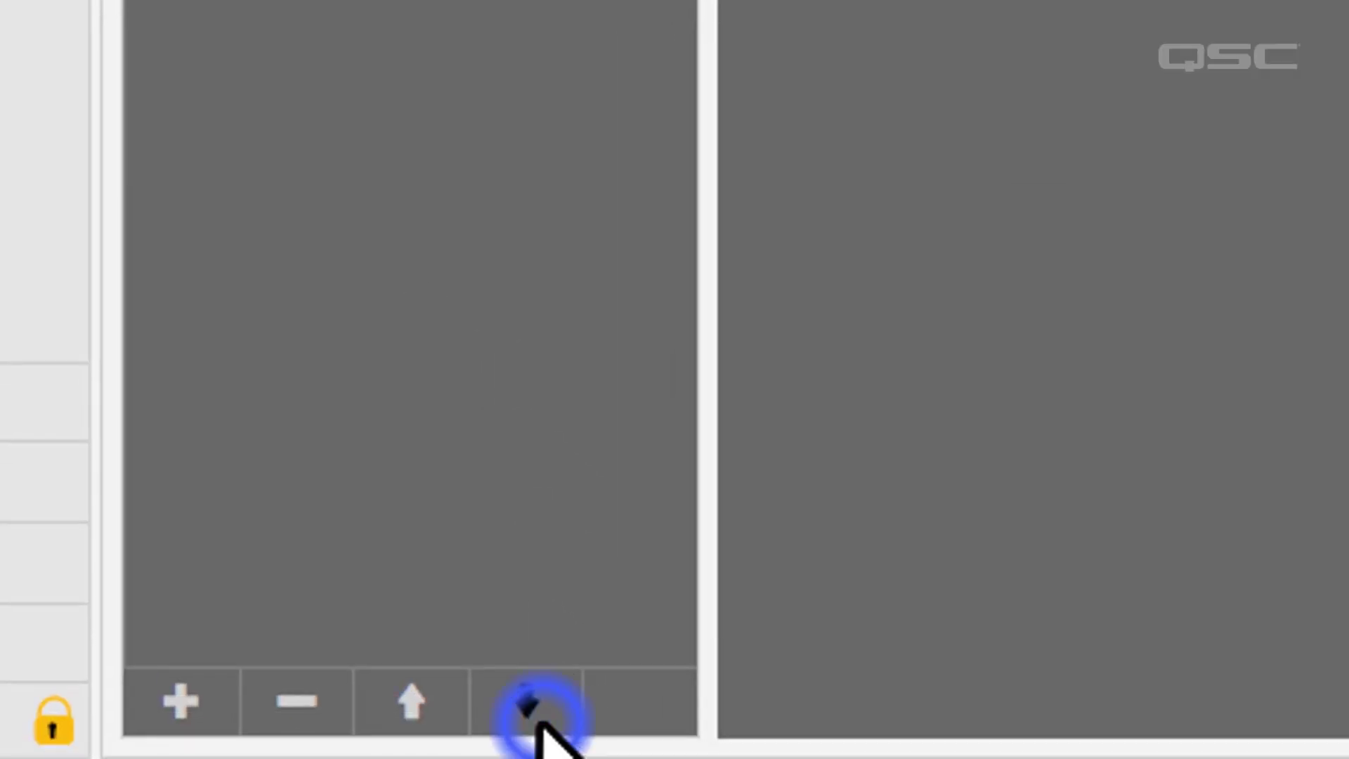
Step: Reorder the restaurant image in Layer 1's list so it sits just below Popup
{"action": "left_click", "coordinate": [534, 723]}
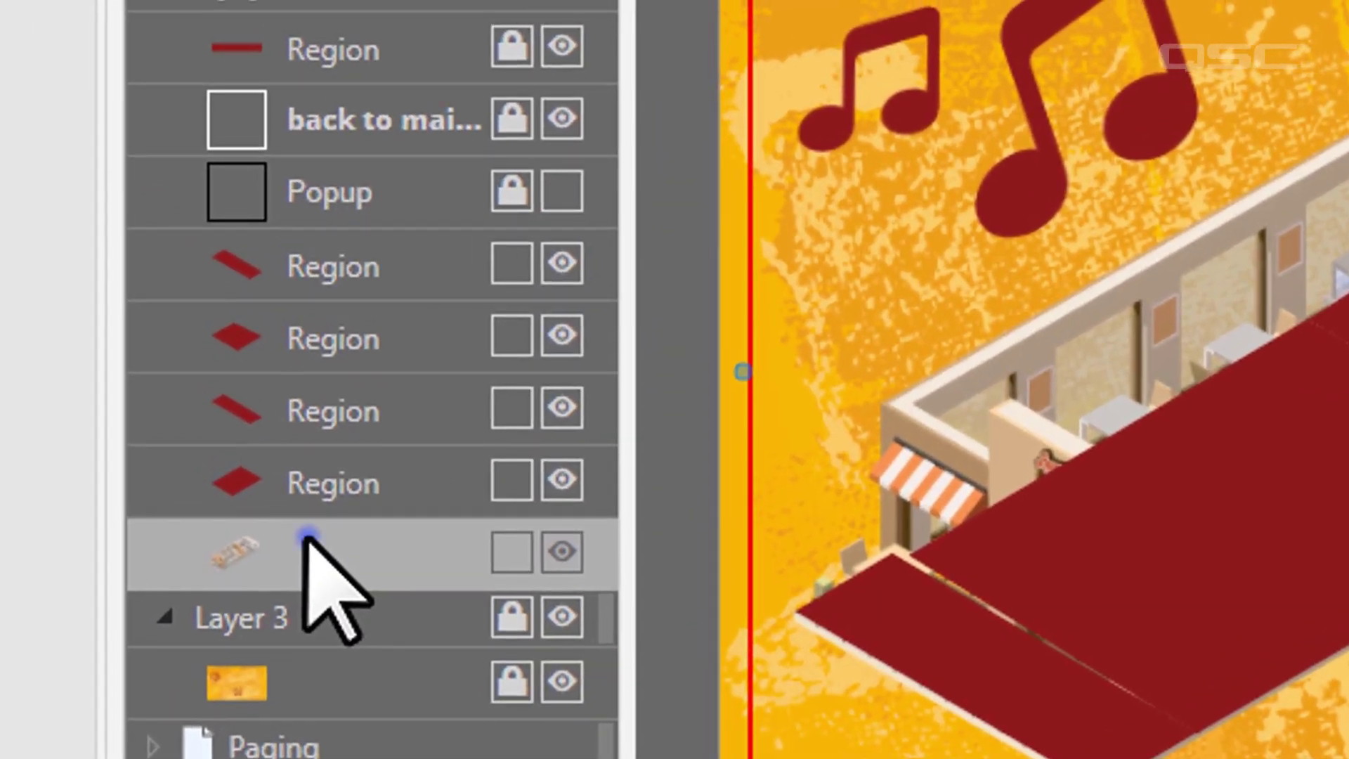
{"action": "left_click_drag", "start_coordinate": [110, 182], "coordinate": [103, 78]}
{"action": "left_click_drag", "start_coordinate": [295, 284], "coordinate": [309, 239]}
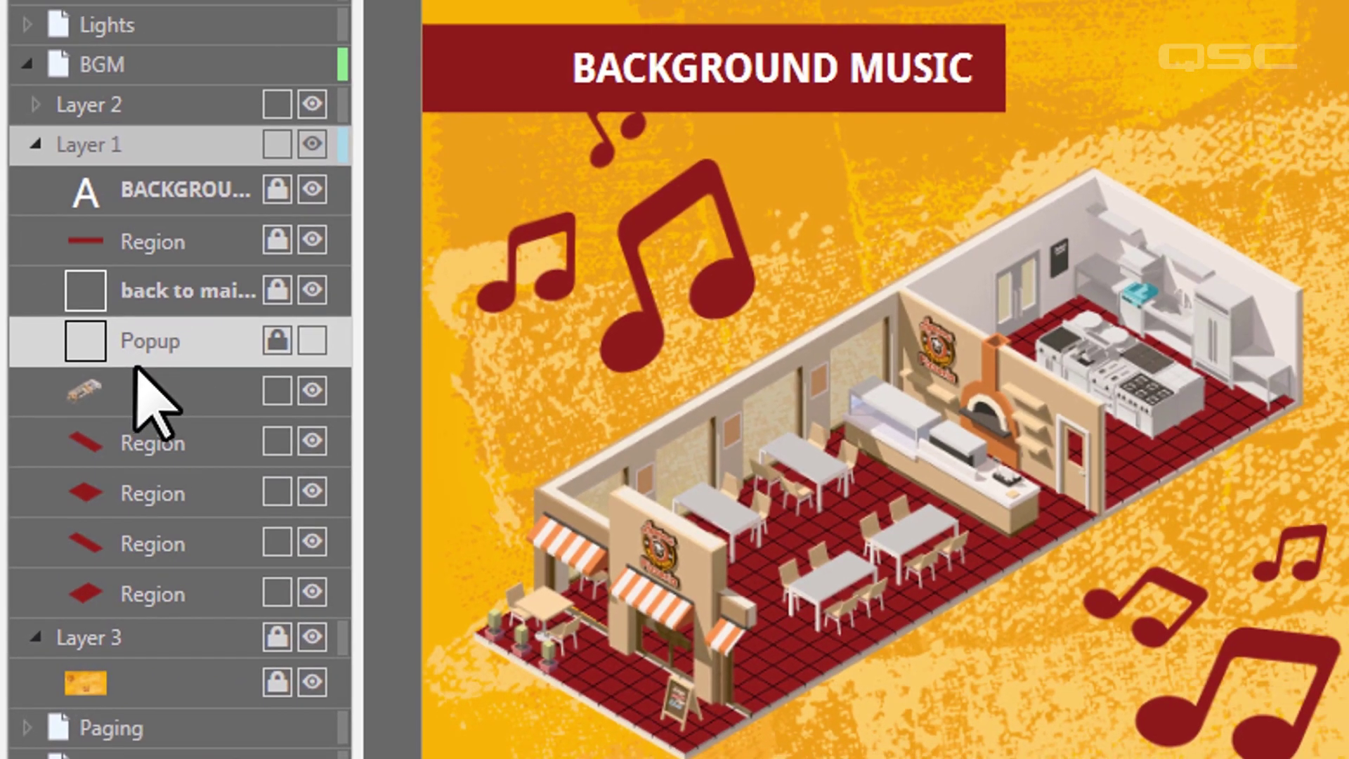
{"action": "left_click", "coordinate": [150, 390]}
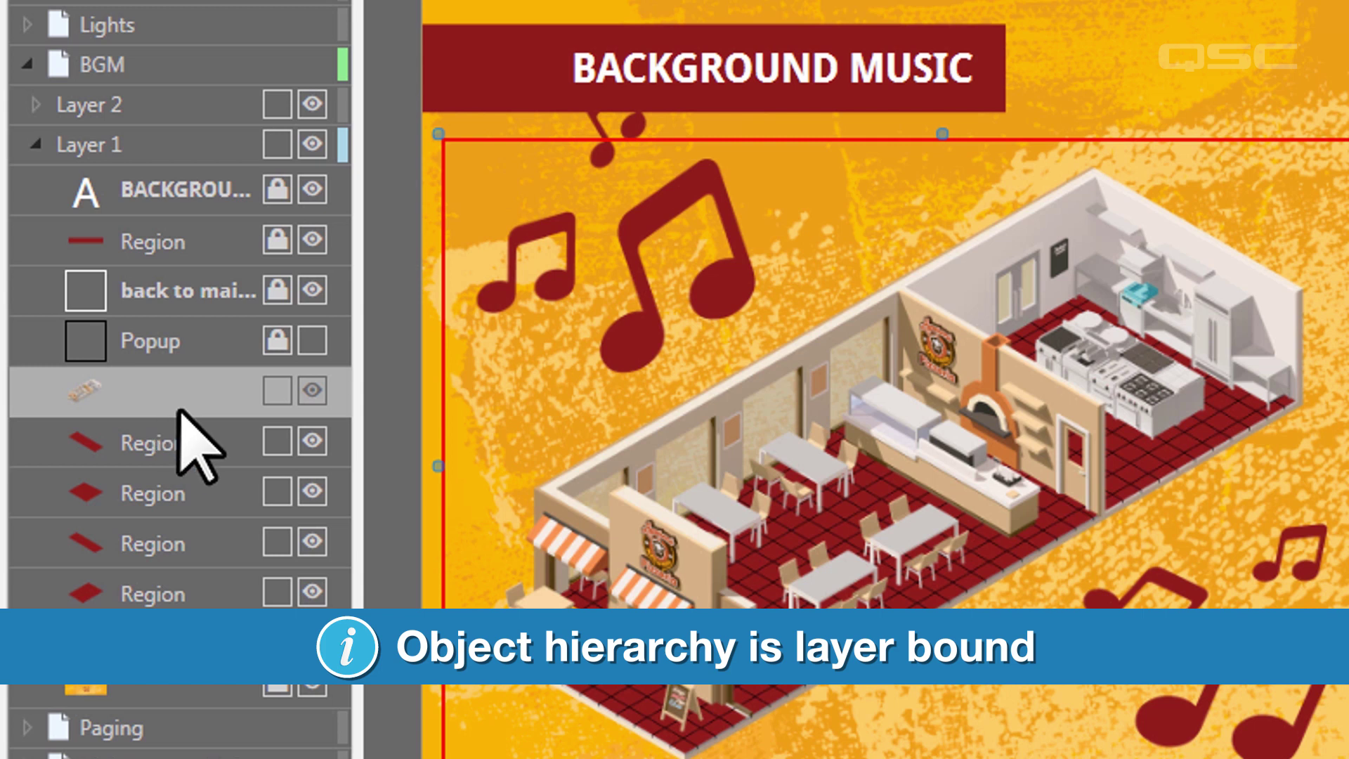
Step: Use Order to bring the restaurant image to the front, above the red floor regions
{"action": "right_click", "coordinate": [615, 458]}
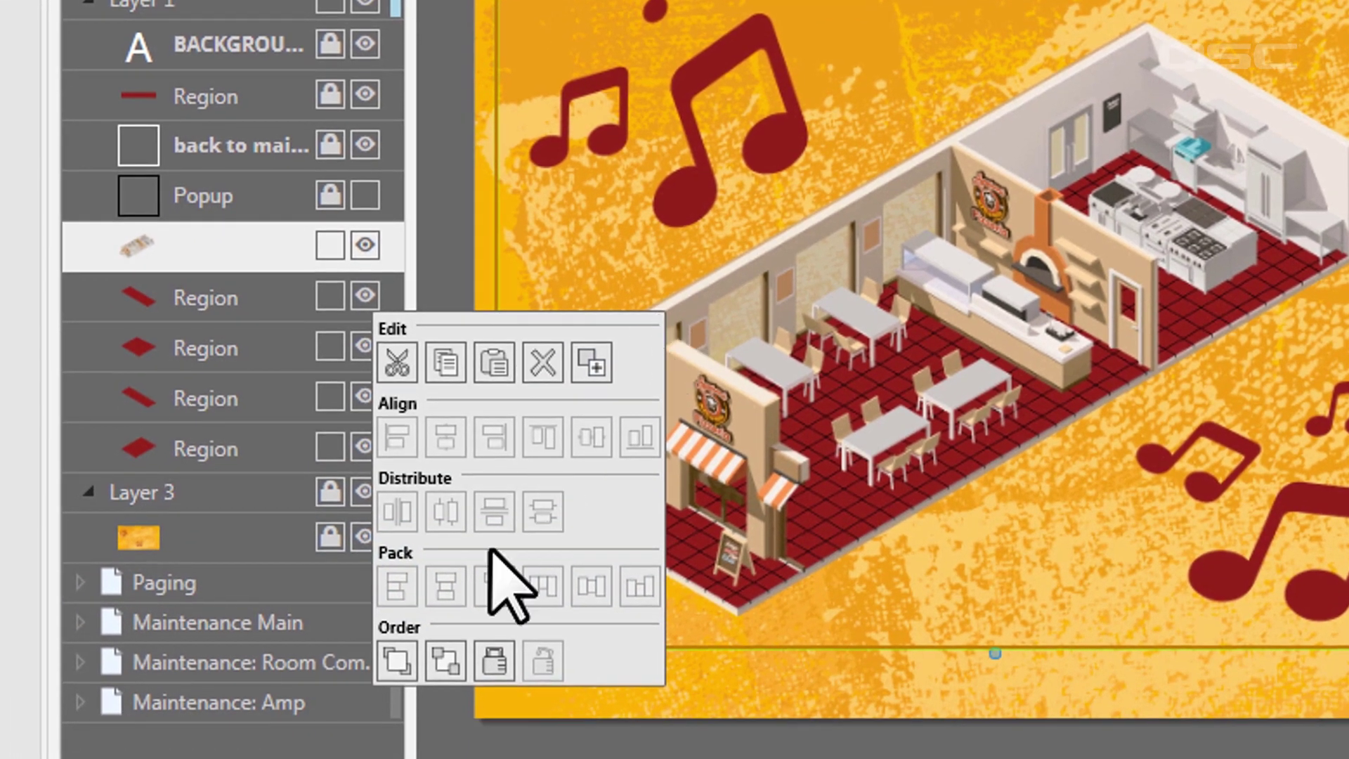
{"action": "left_click", "coordinate": [445, 661]}
{"action": "right_click", "coordinate": [524, 625]}
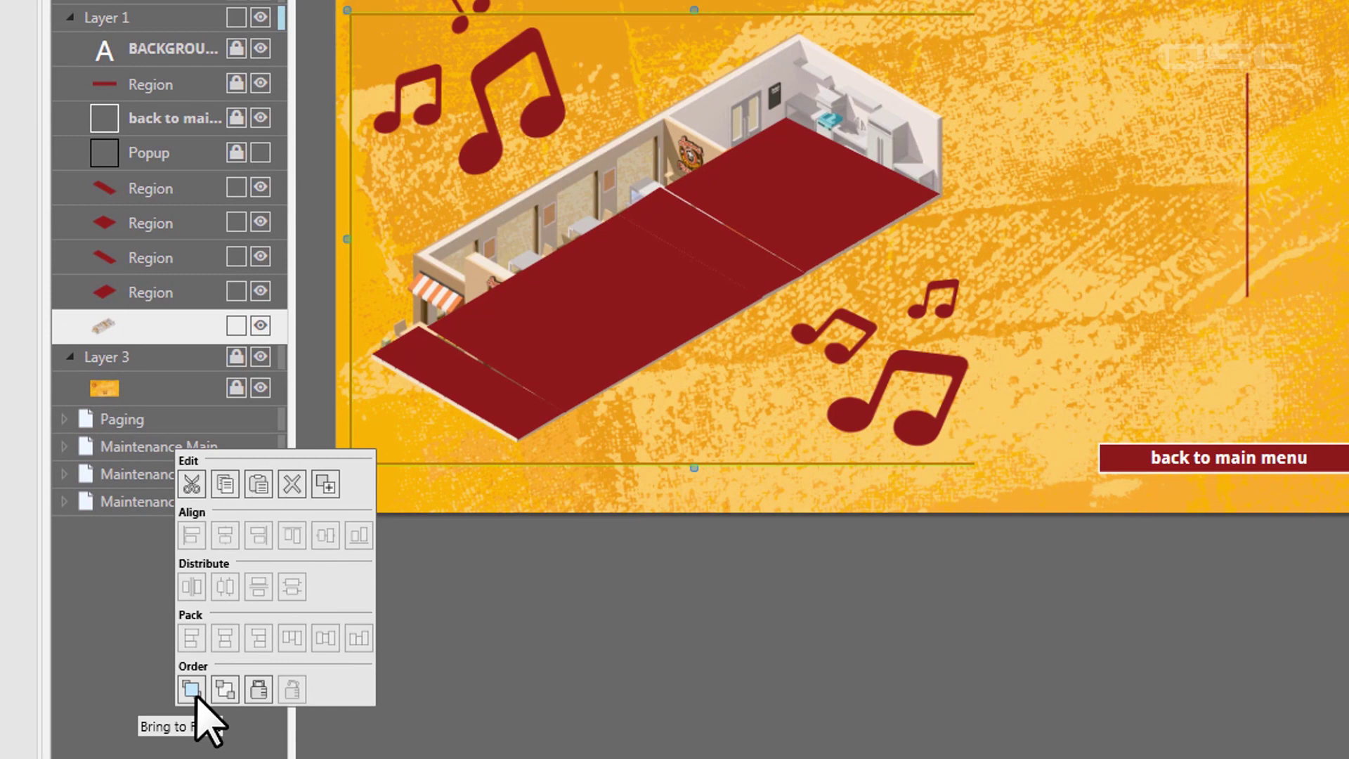
{"action": "left_click", "coordinate": [196, 693]}
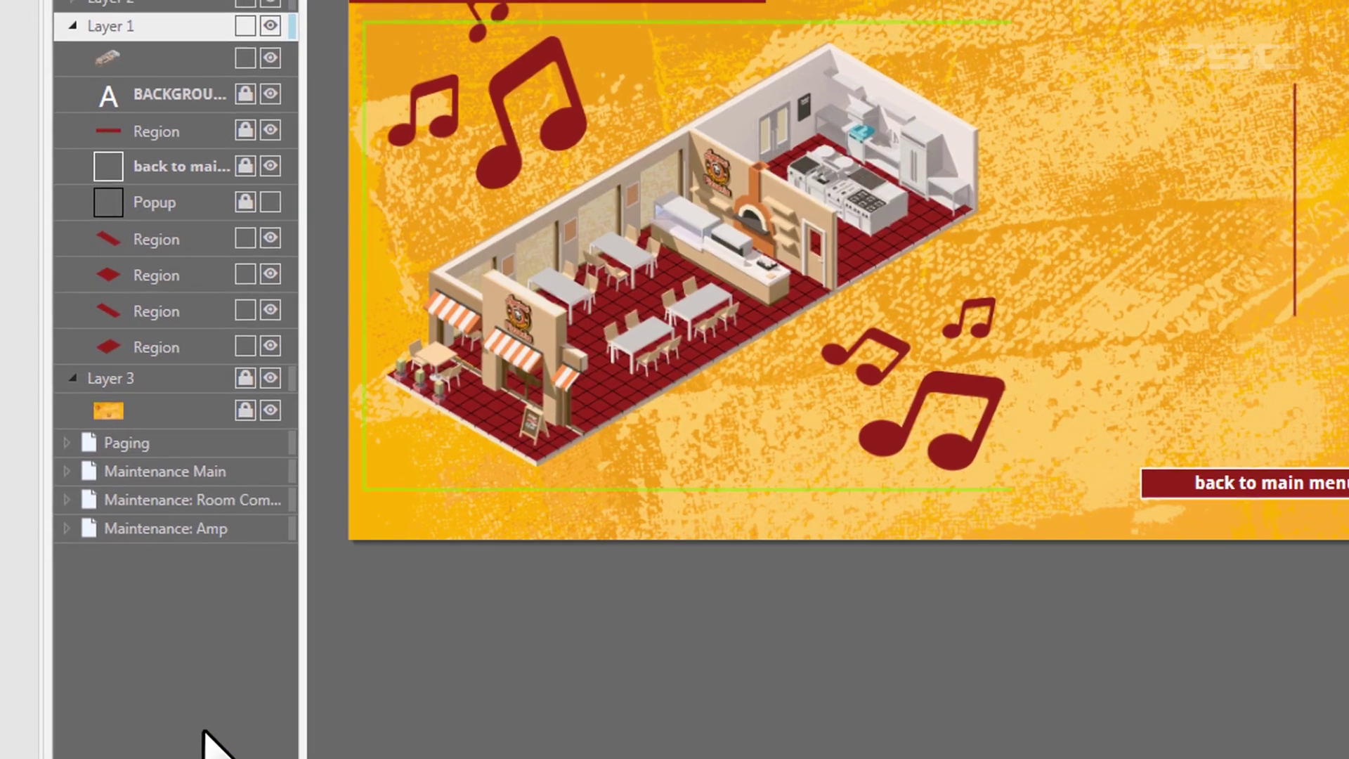